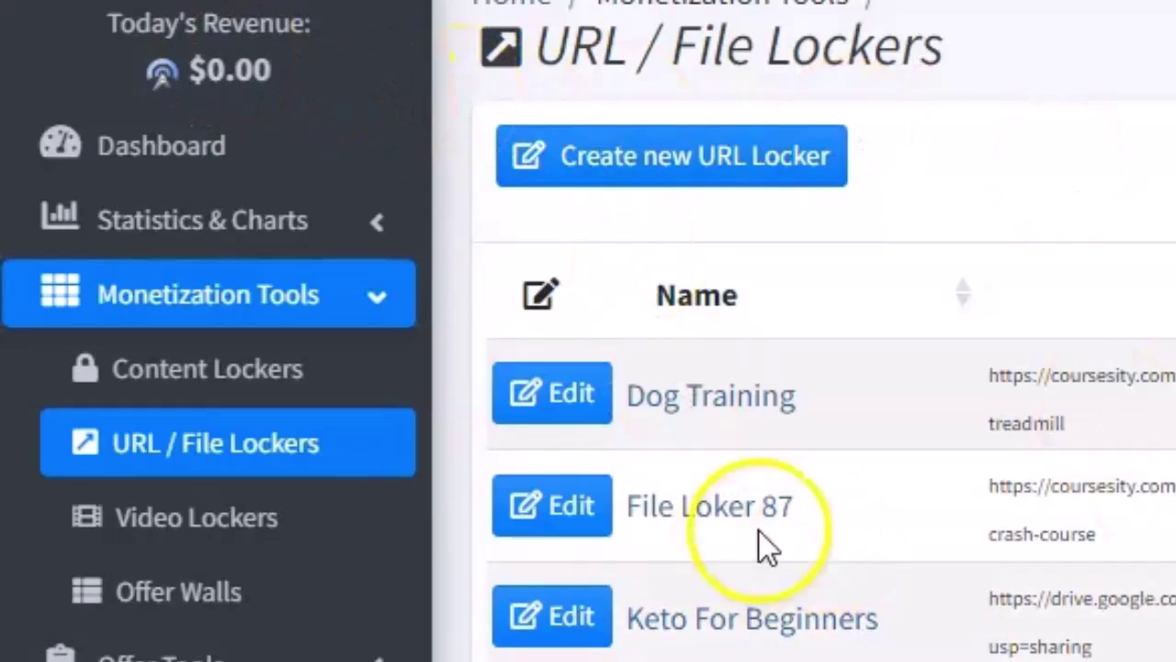
Create a new URL locker, agreeing to the Terms of Service, to get to its editor
left_click(677, 155)
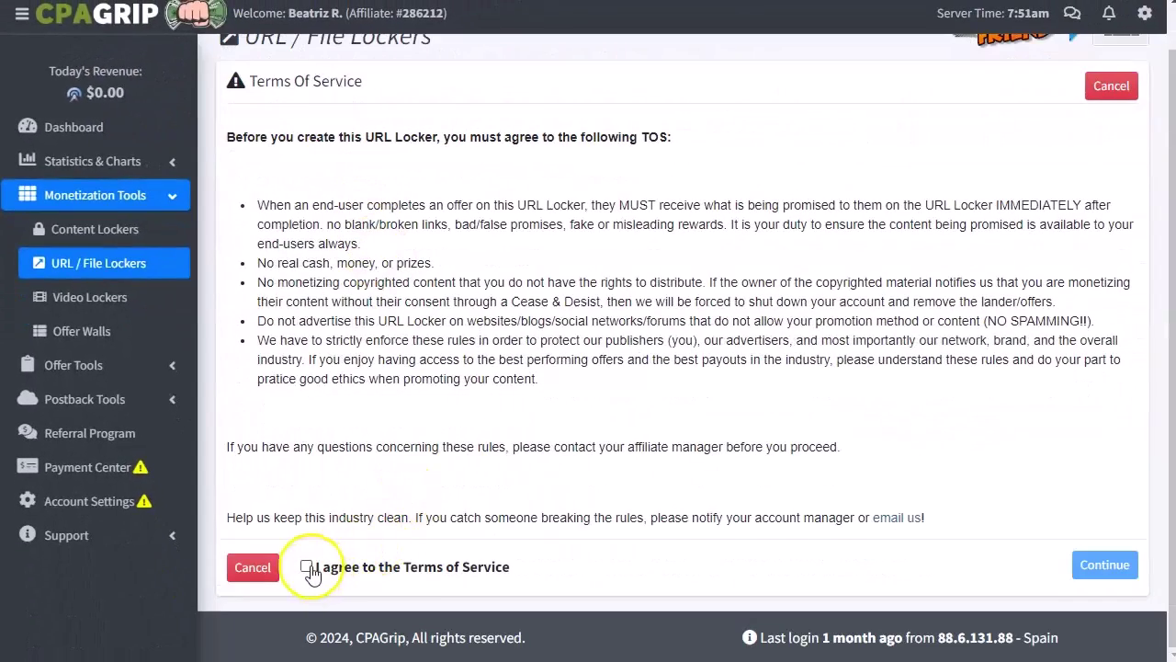
left_click(307, 566)
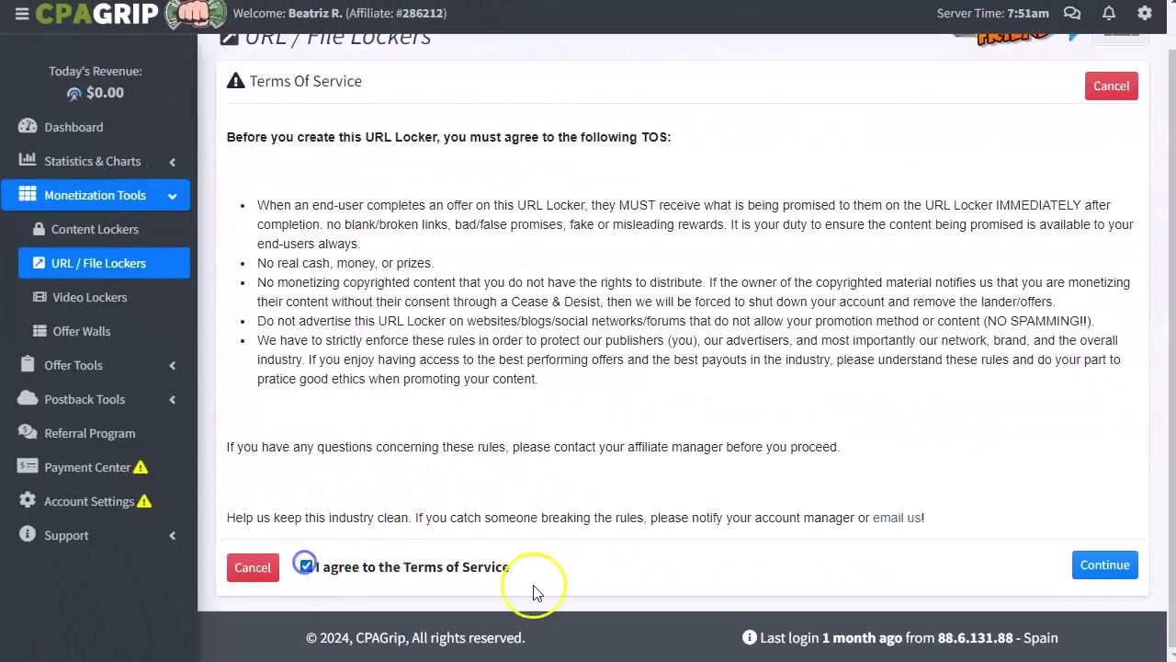
left_click(1131, 574)
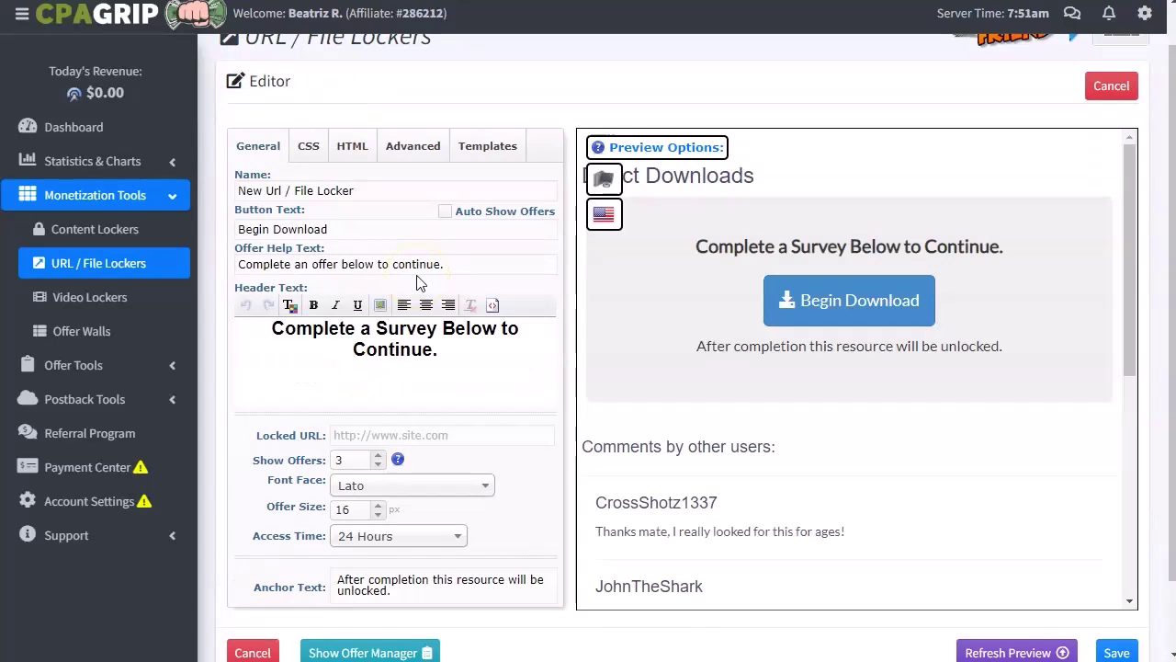
left_click(425, 342)
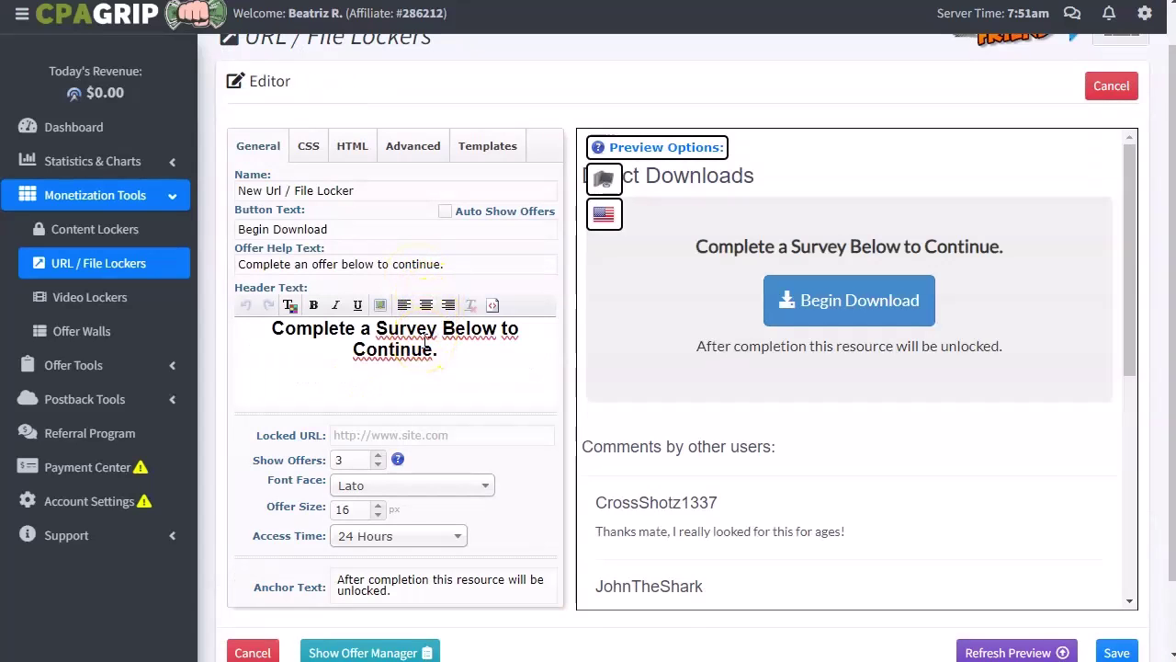
Apply the dark CAPTCHA template with the "I am not a robot" box to the new locker
left_click(483, 150)
scroll(378, 440, "down", 2)
scroll(432, 386, "up", 1)
left_click(490, 331)
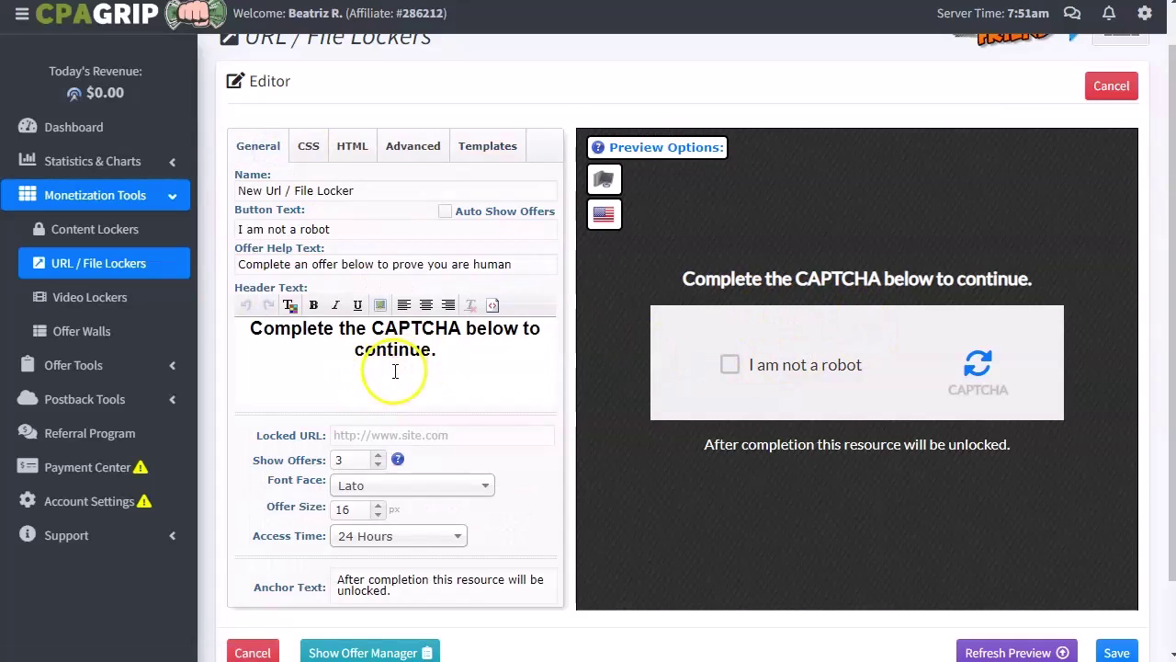
Replace the word "continue" with "Access" in the locker's header text
scroll(393, 394, "up", 1)
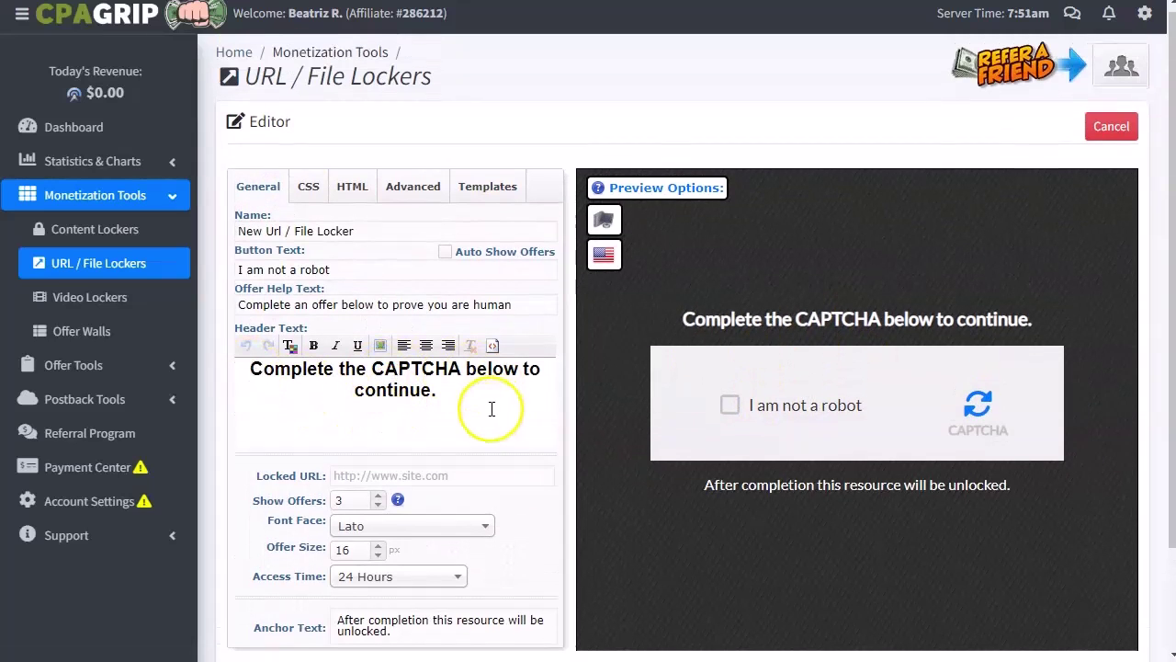
scroll(460, 386, "down", 2)
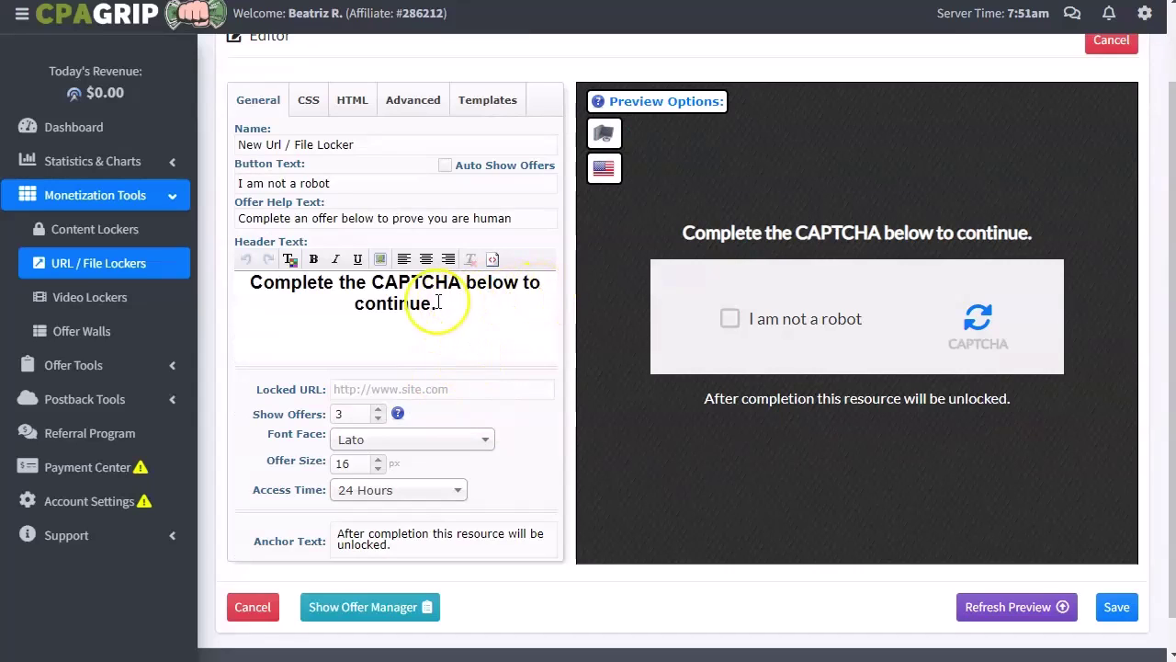
double_click(391, 310)
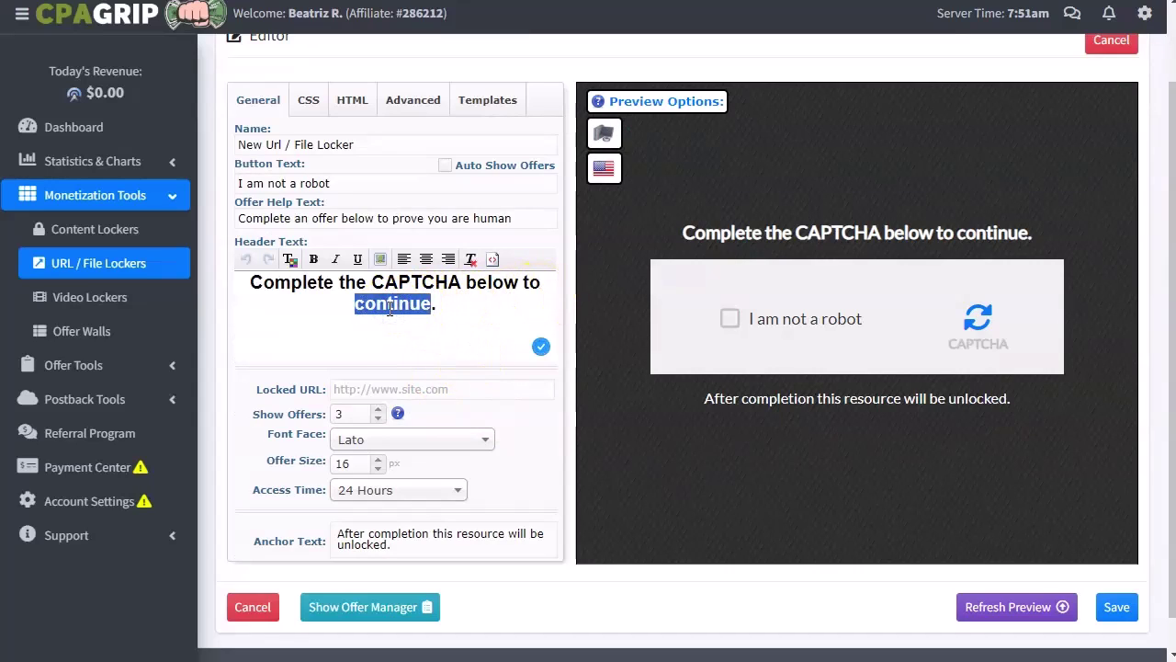
type("Access")
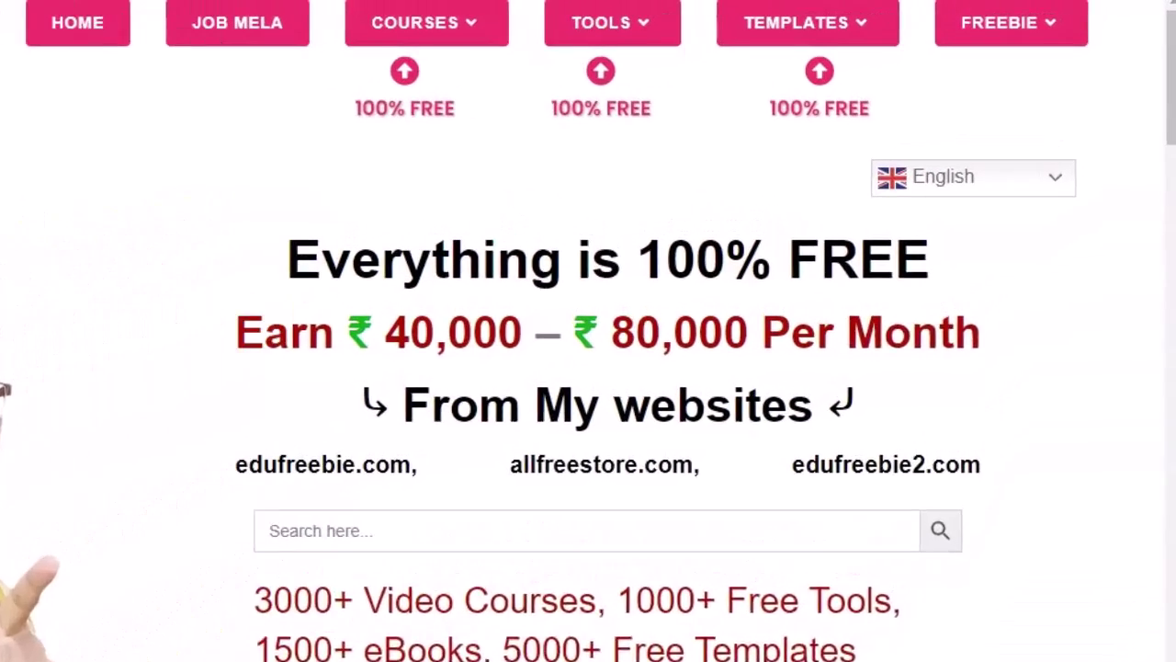
On the EduFreeBie website, look through the courses, tools and templates on offer and view the AI Comments Generator
mouse_move(634, 37)
mouse_move(308, 107)
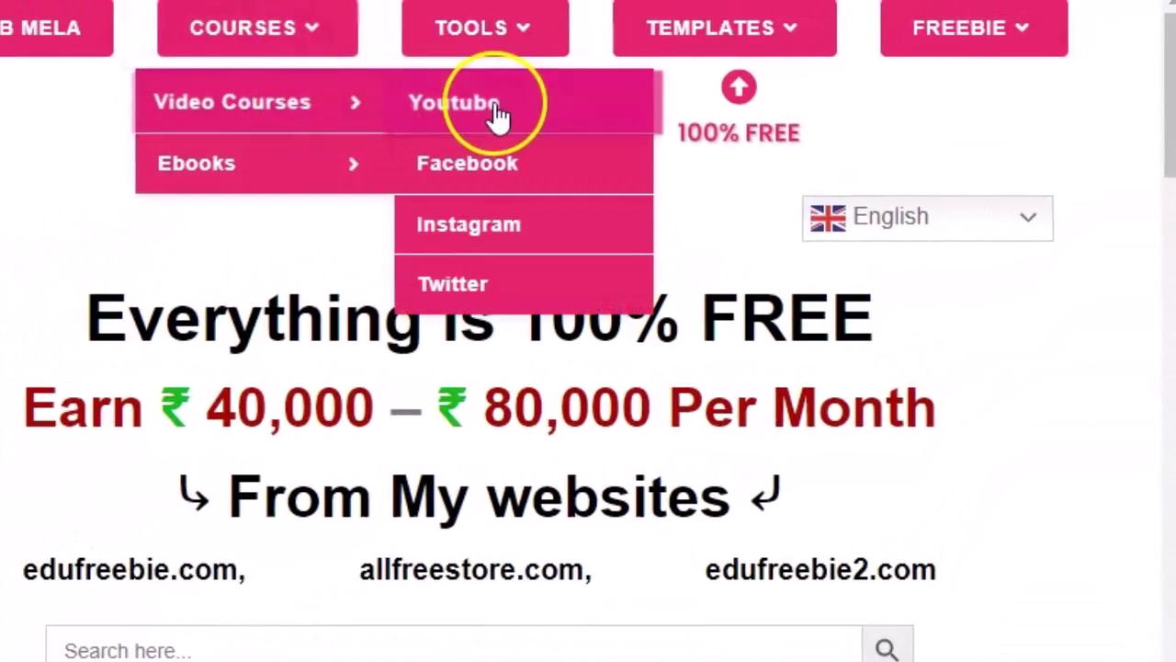
mouse_move(231, 168)
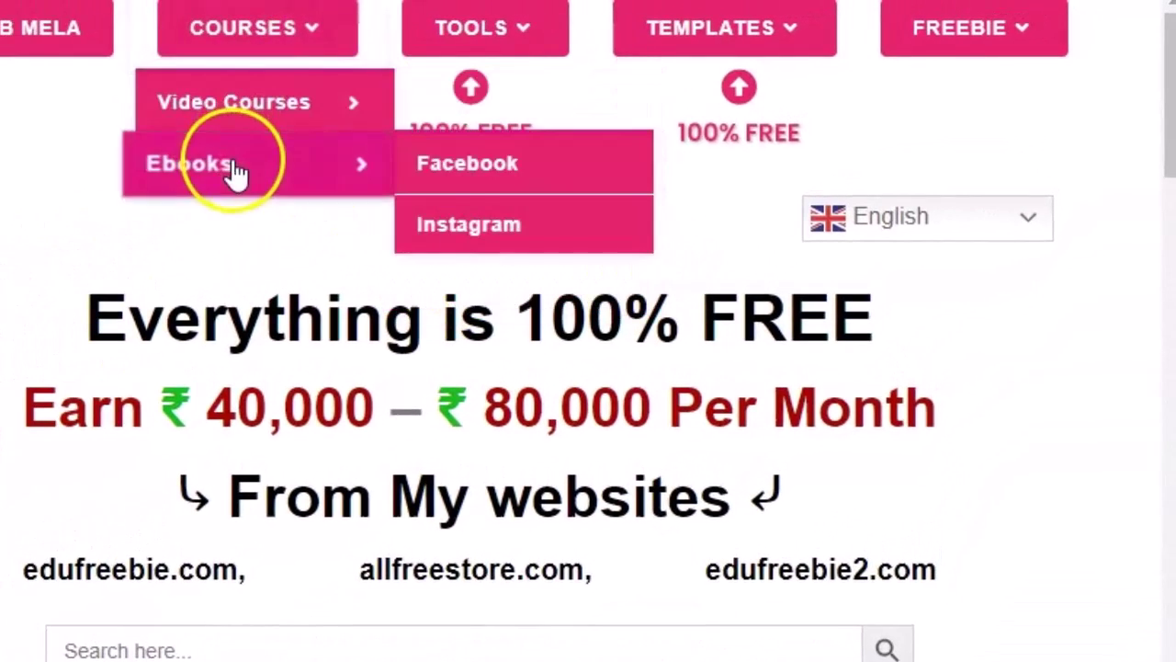
mouse_move(520, 36)
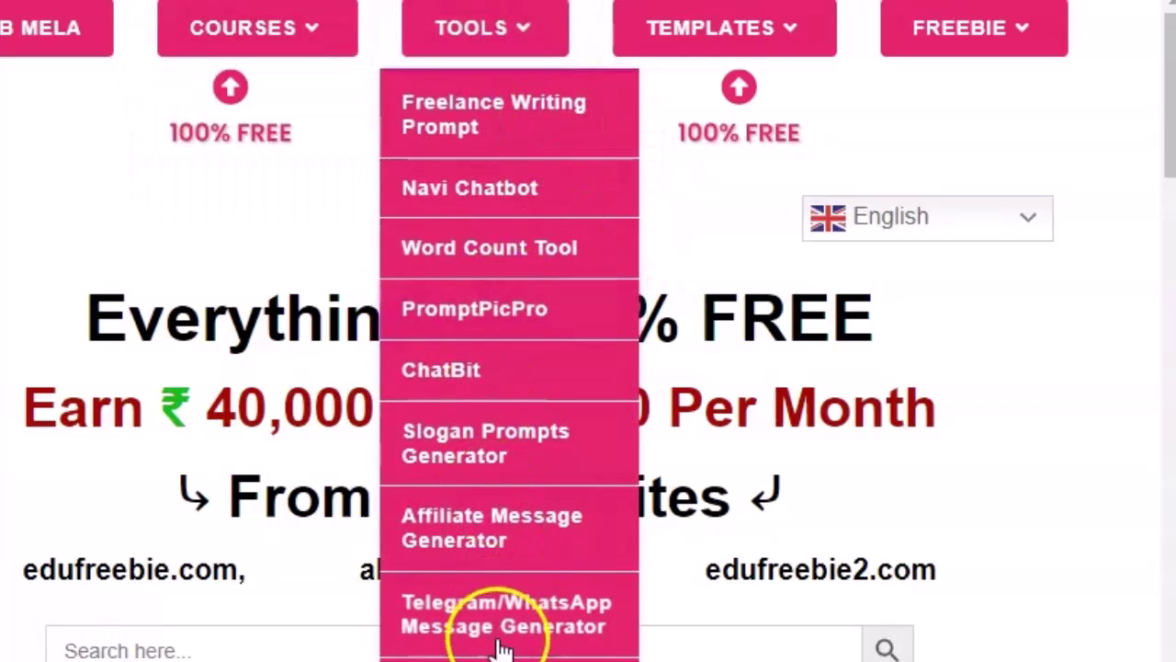
mouse_move(761, 54)
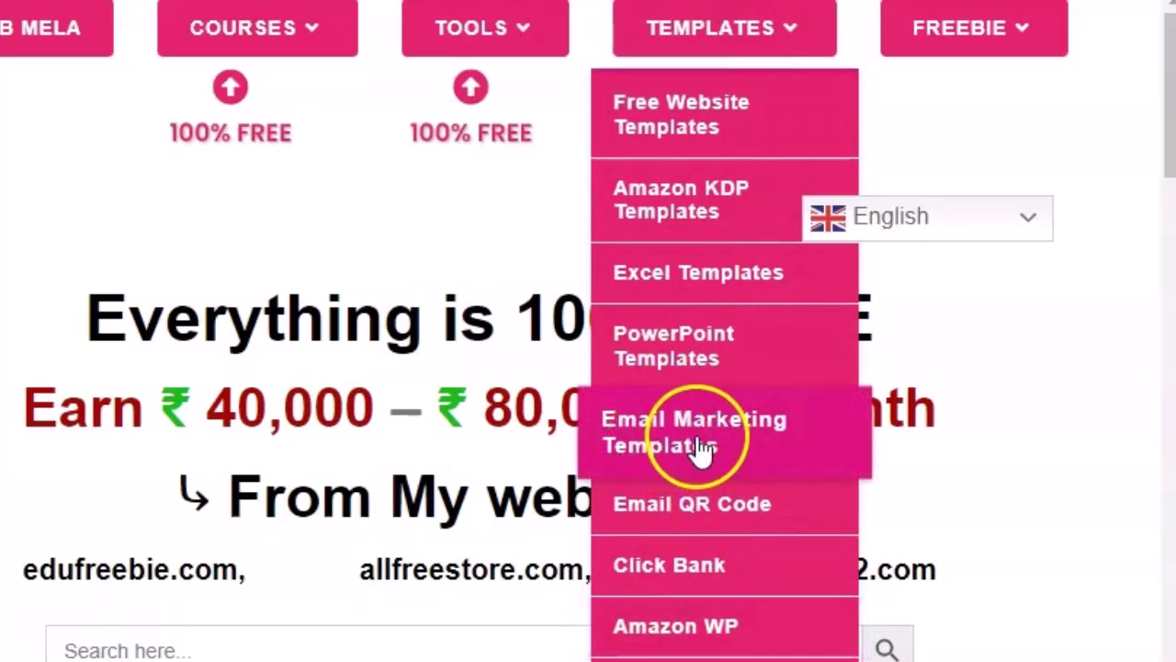
mouse_move(485, 28)
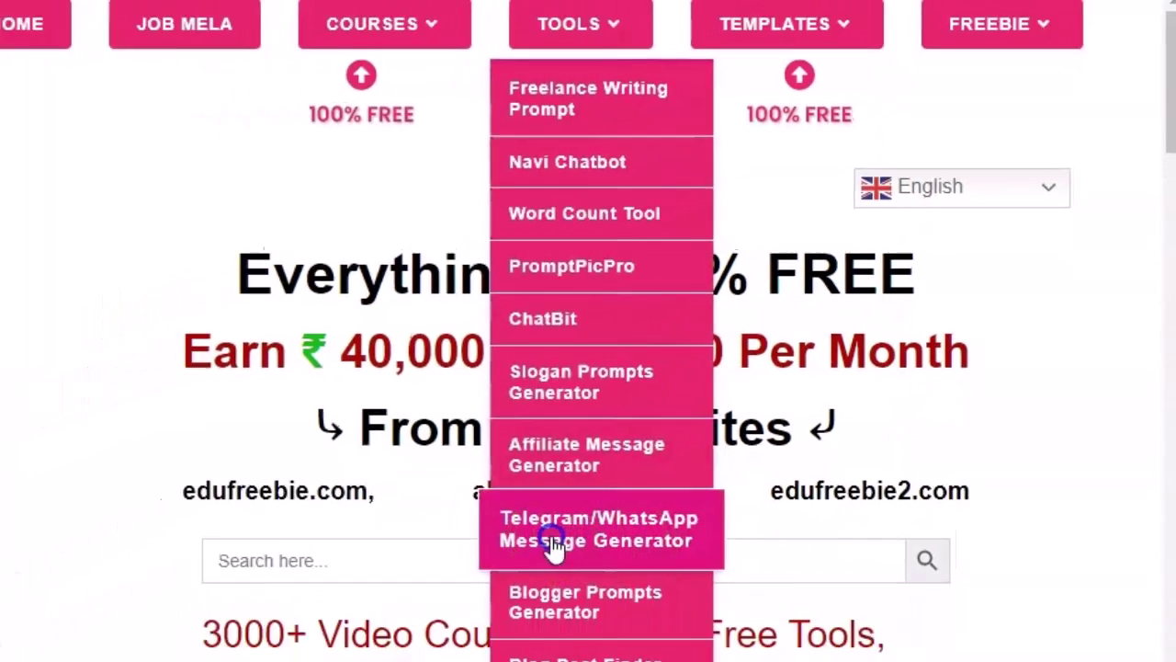
left_click(551, 633)
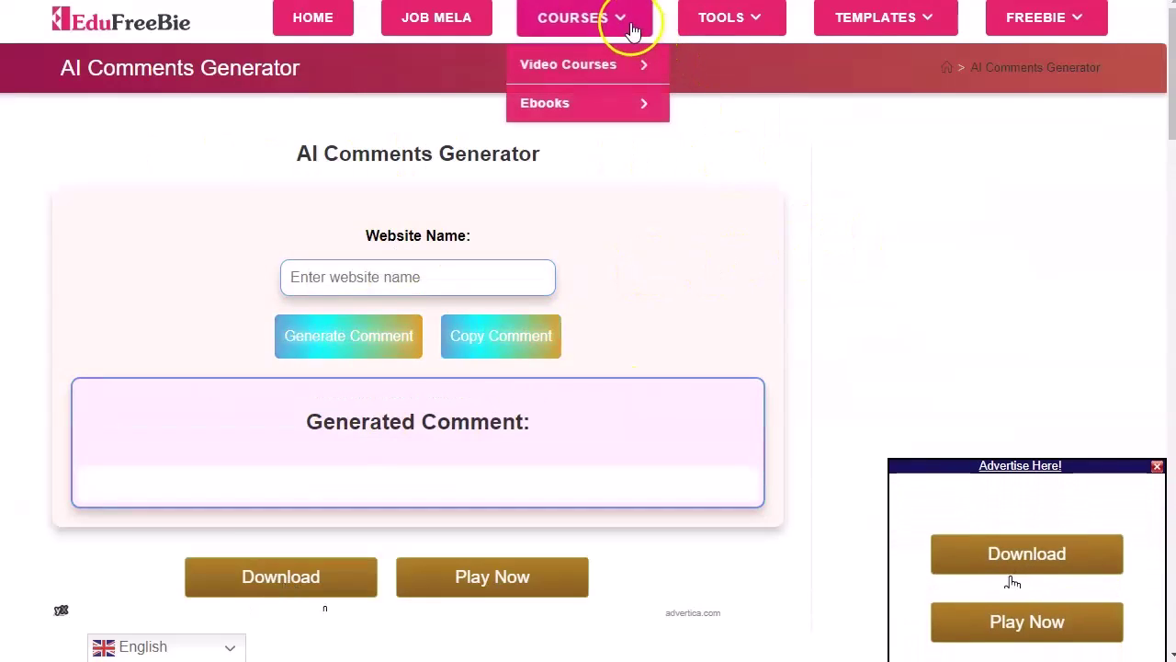
Open the YouTube category of EduFreeBie's video courses
mouse_move(905, 34)
mouse_move(594, 35)
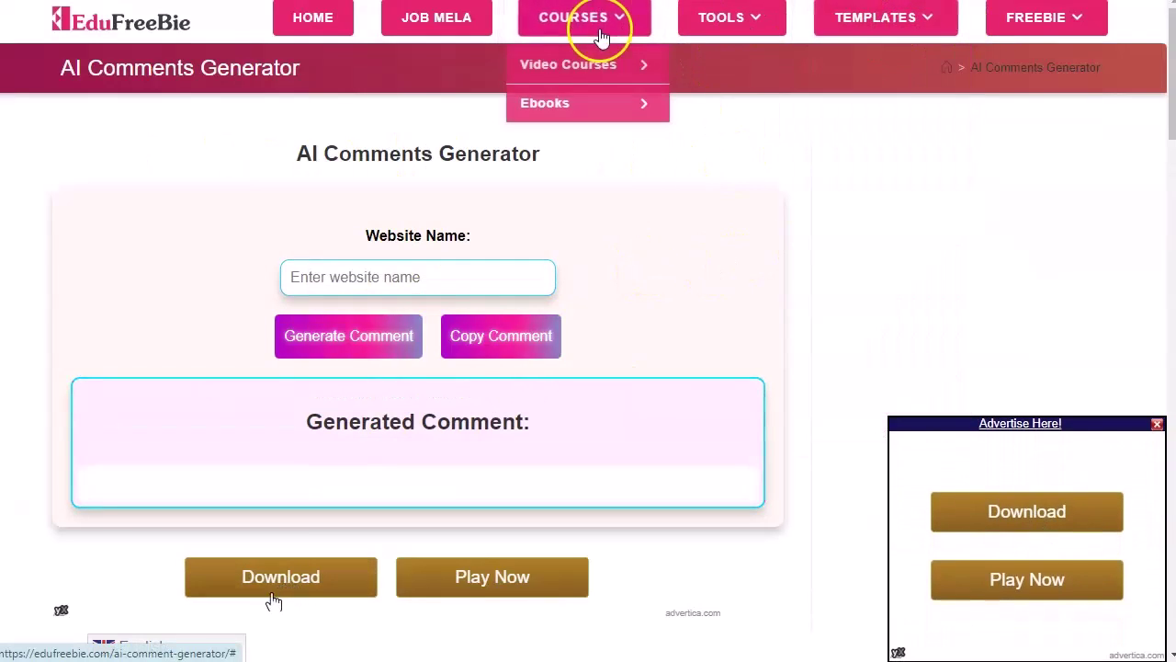
mouse_move(582, 64)
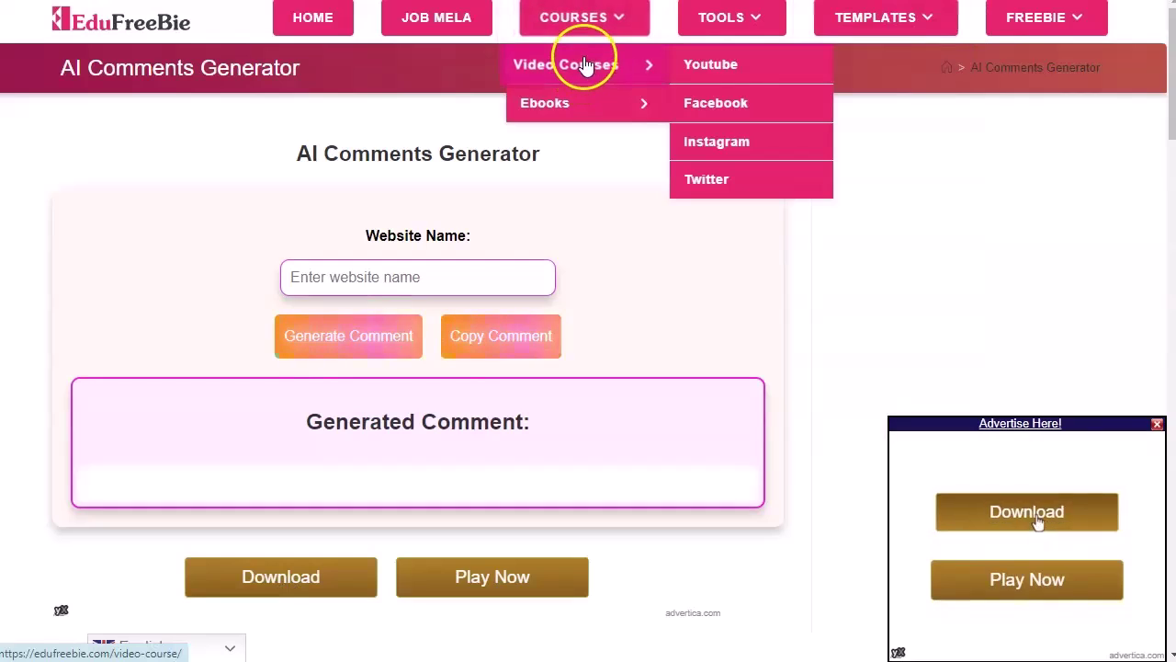
left_click(718, 66)
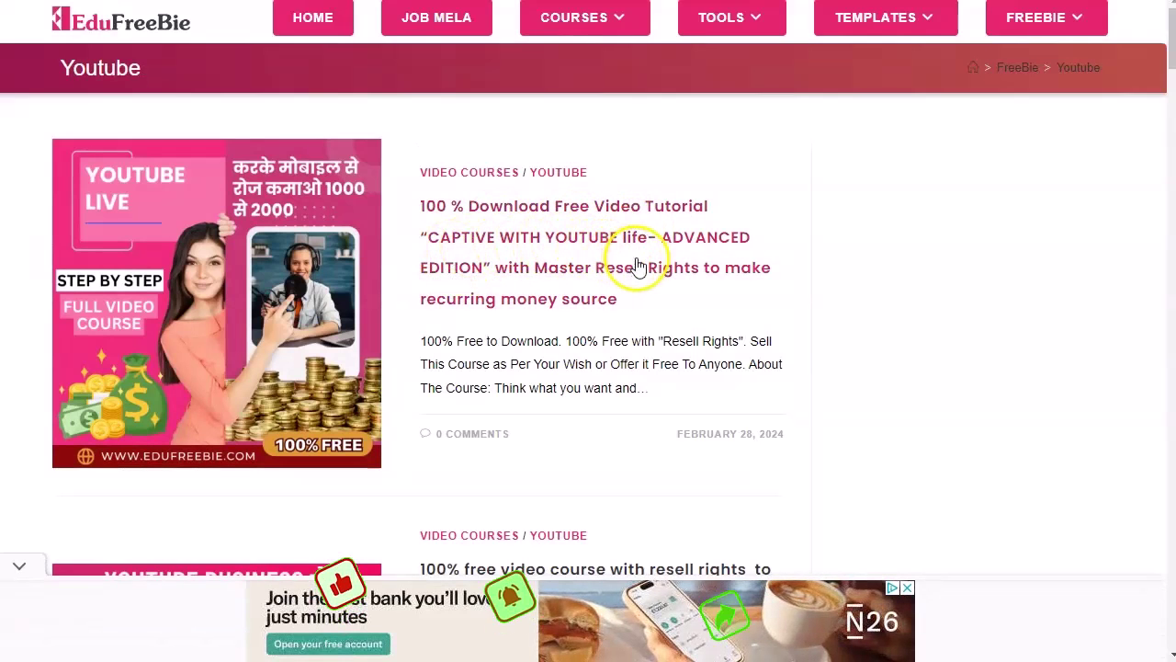
Find and open the course "How to Make Money with Your YouTube Channel: Monetization Strategies and Tips"
scroll(528, 271, "down", 2)
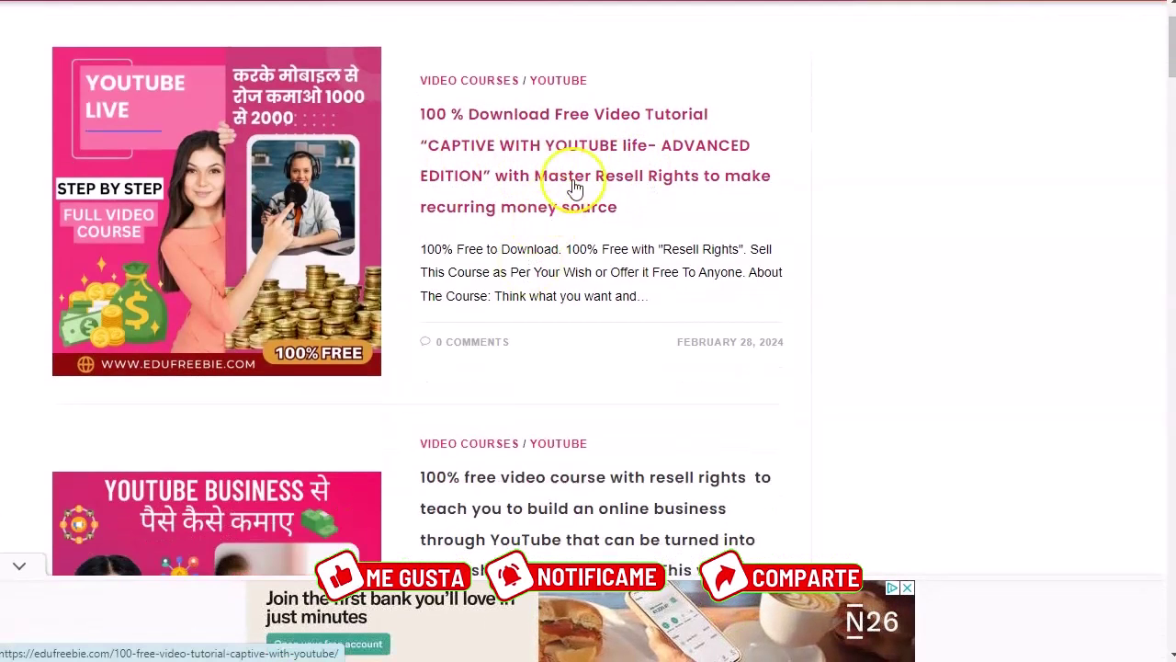
scroll(491, 195, "down", 3)
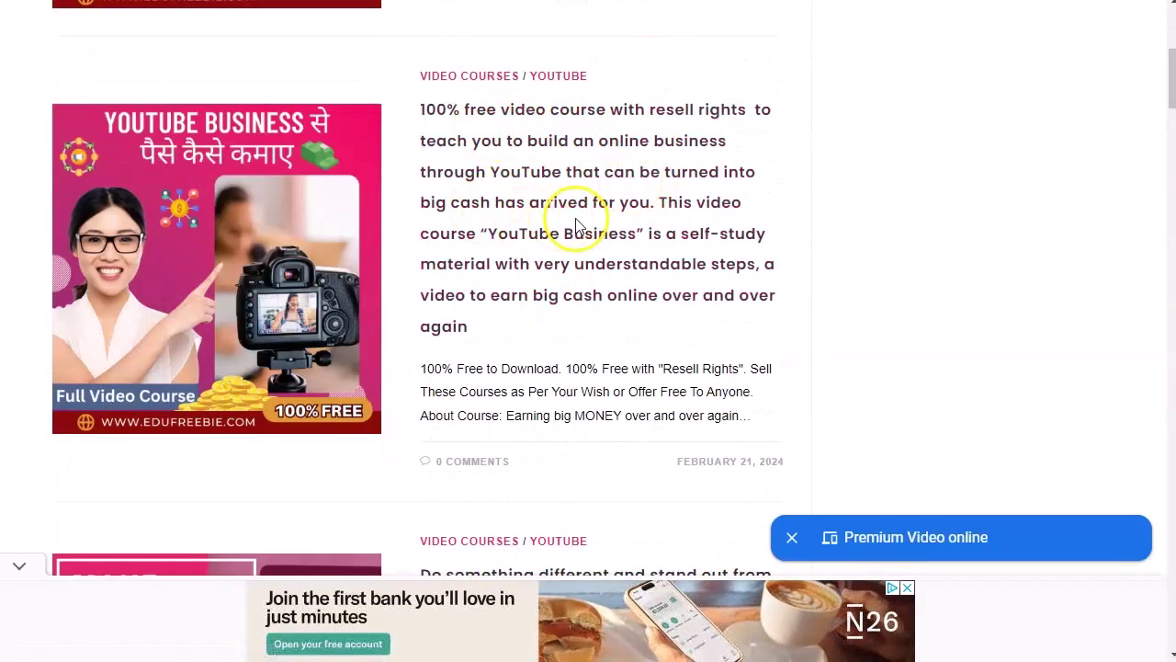
scroll(659, 313, "down", 10)
scroll(659, 313, "down", 1)
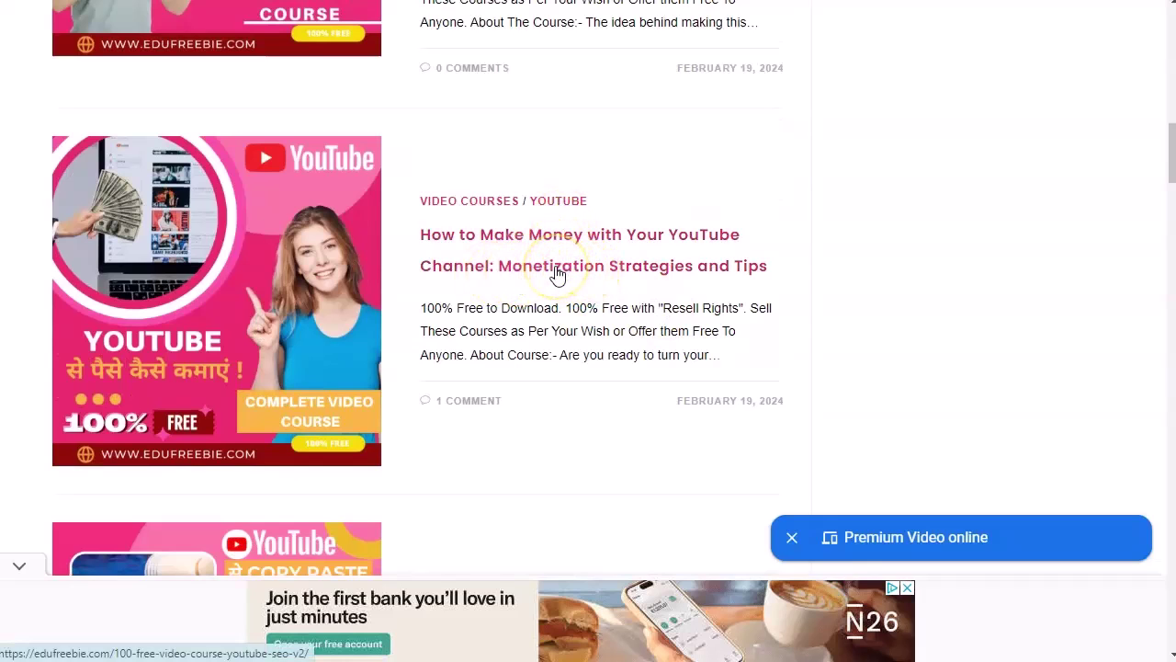
left_click(557, 271)
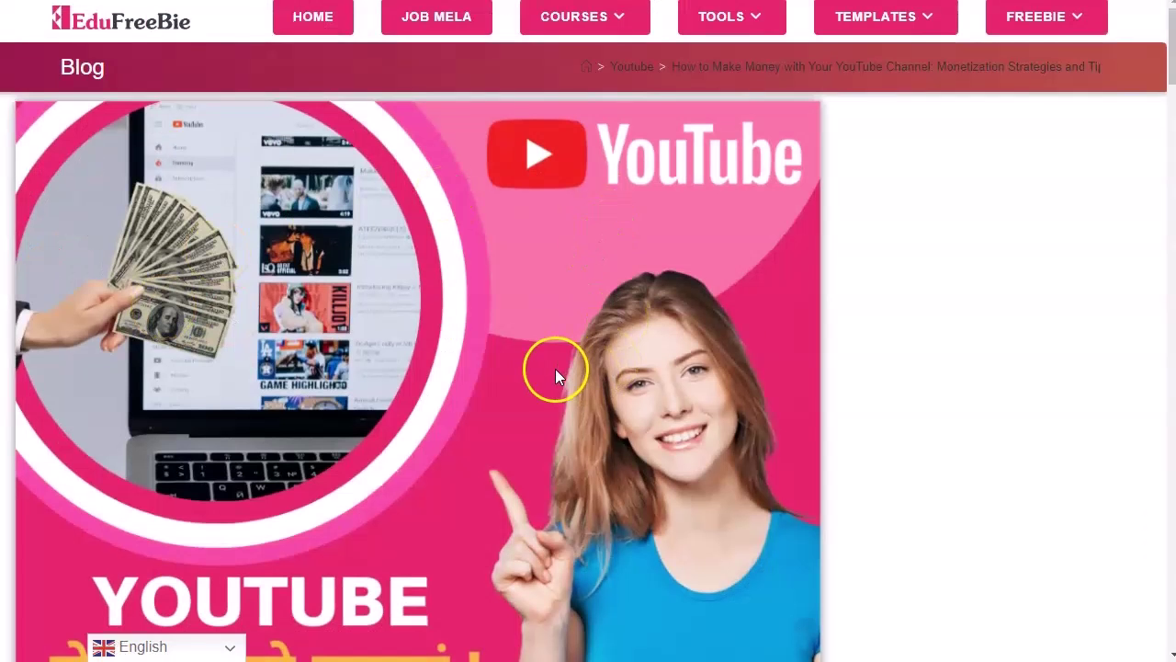
Review the course page down to its free download, then set its address as the Locked URL in the CPAGrip locker editor
scroll(369, 404, "down", 3)
scroll(369, 400, "down", 8)
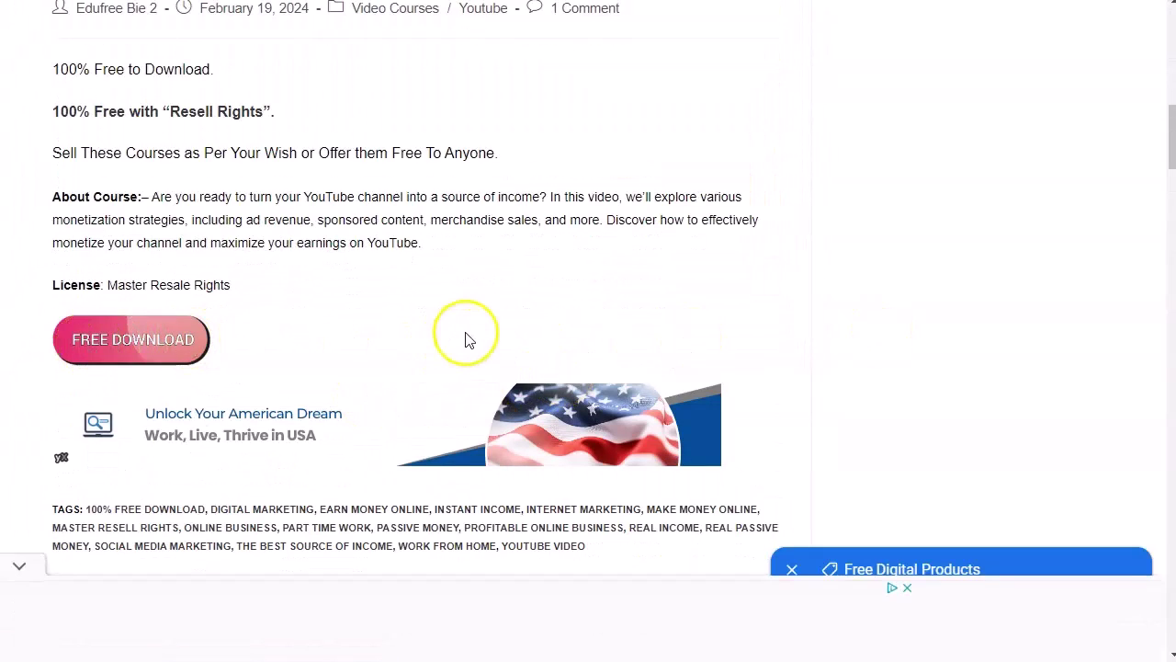
scroll(466, 340, "up", 1)
scroll(466, 339, "up", 10)
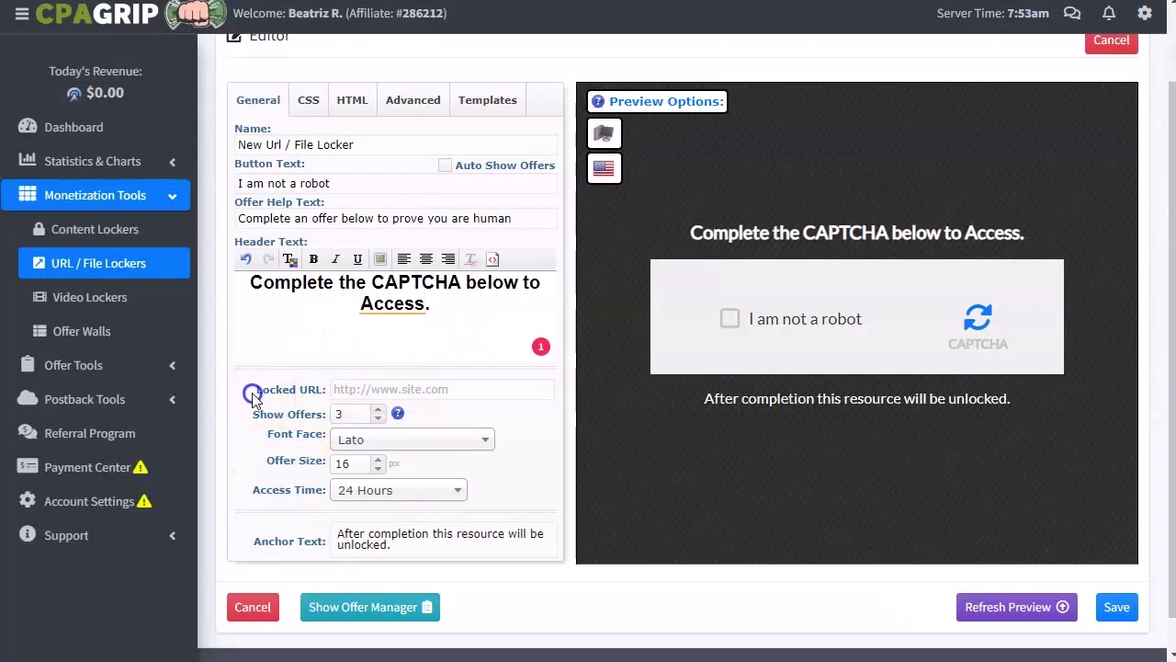
left_click(443, 389)
key("ctrl+v")
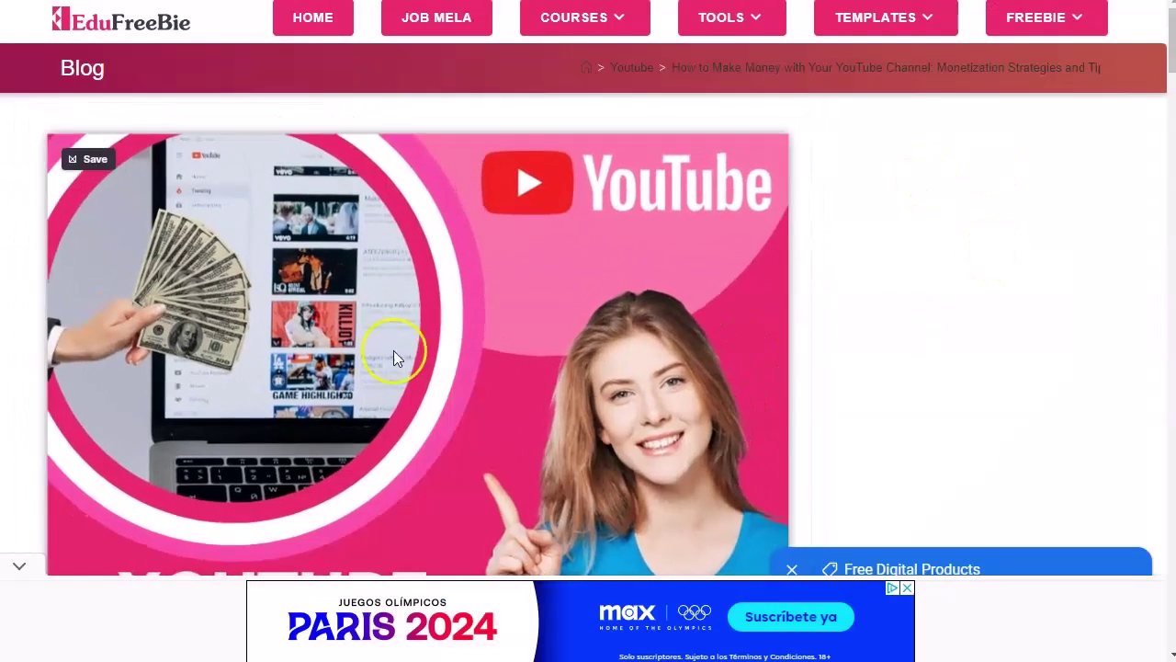
Add the line "How to Make Money with Your YouTube Channel: Monetization Strategies and Tips" above the header, insert "Direct" before "Access", and save
scroll(394, 350, "down", 5)
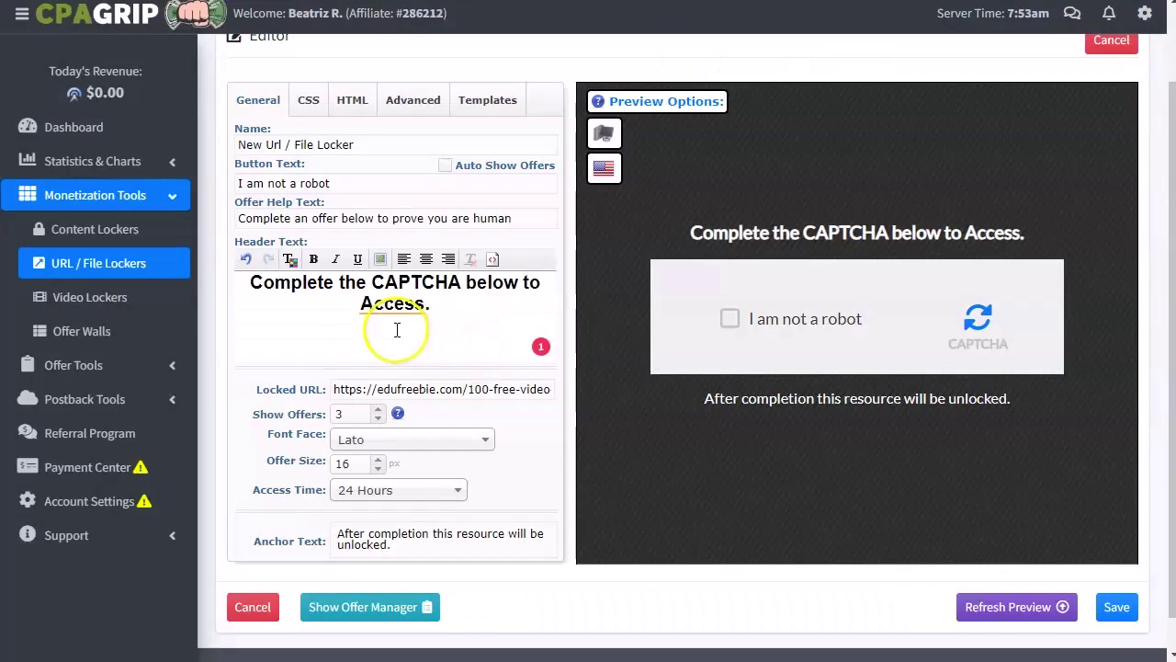
type("How to Make Money with Your YouTube Channel: Monetization Strategies and Tips")
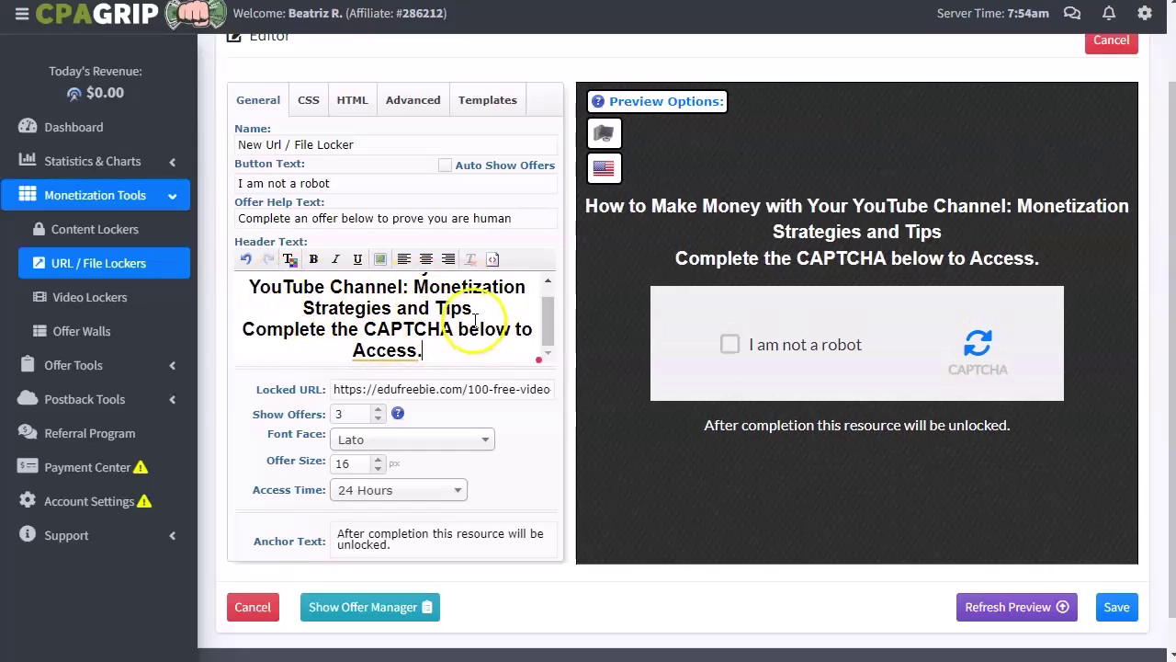
type(".")
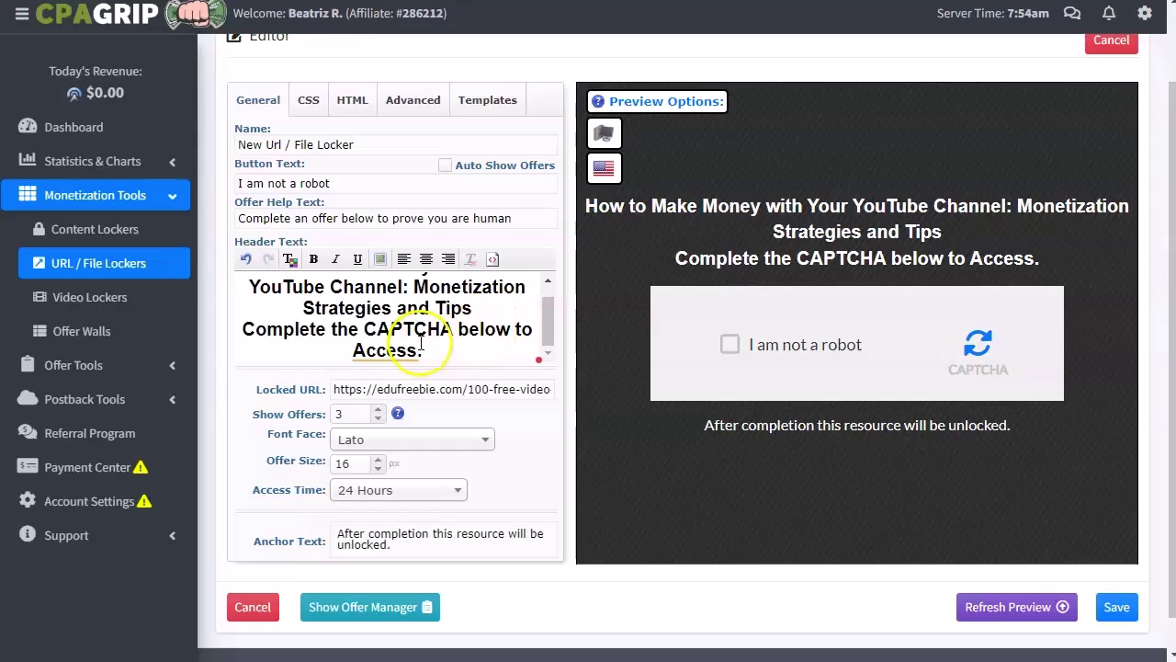
type(" Direct")
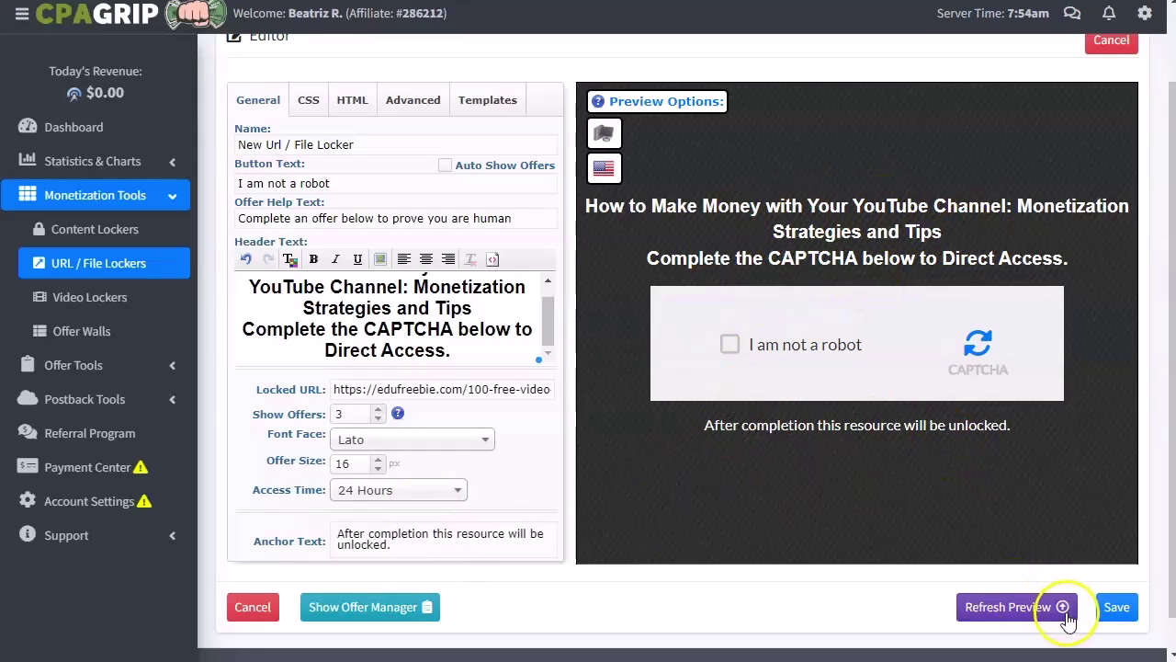
left_click(1117, 608)
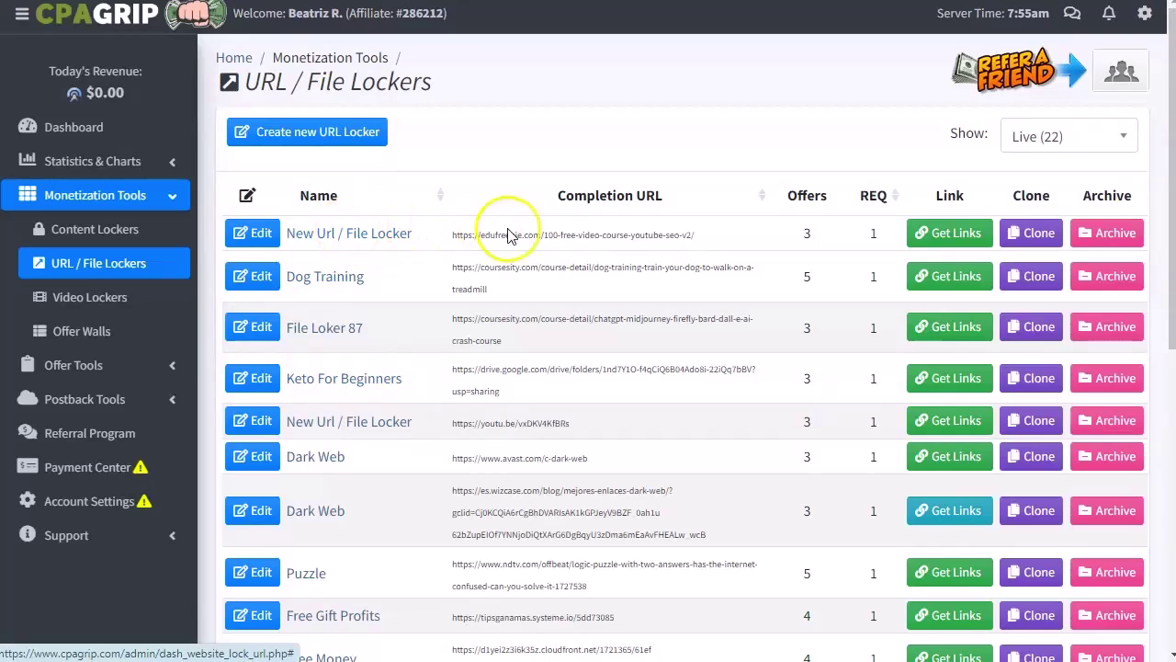
Generate the new locker's link with the domain doctoredits.com (new) and copy it
left_click(949, 233)
left_click(499, 292)
scroll(428, 386, "up", 5)
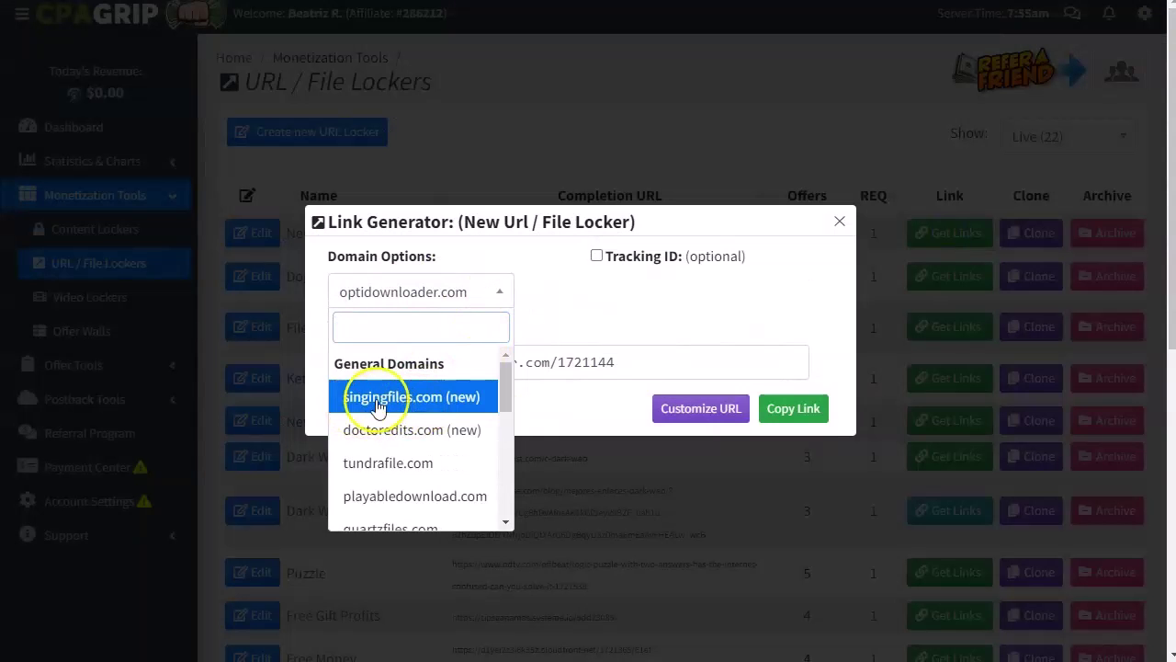
left_click(373, 430)
left_click(794, 410)
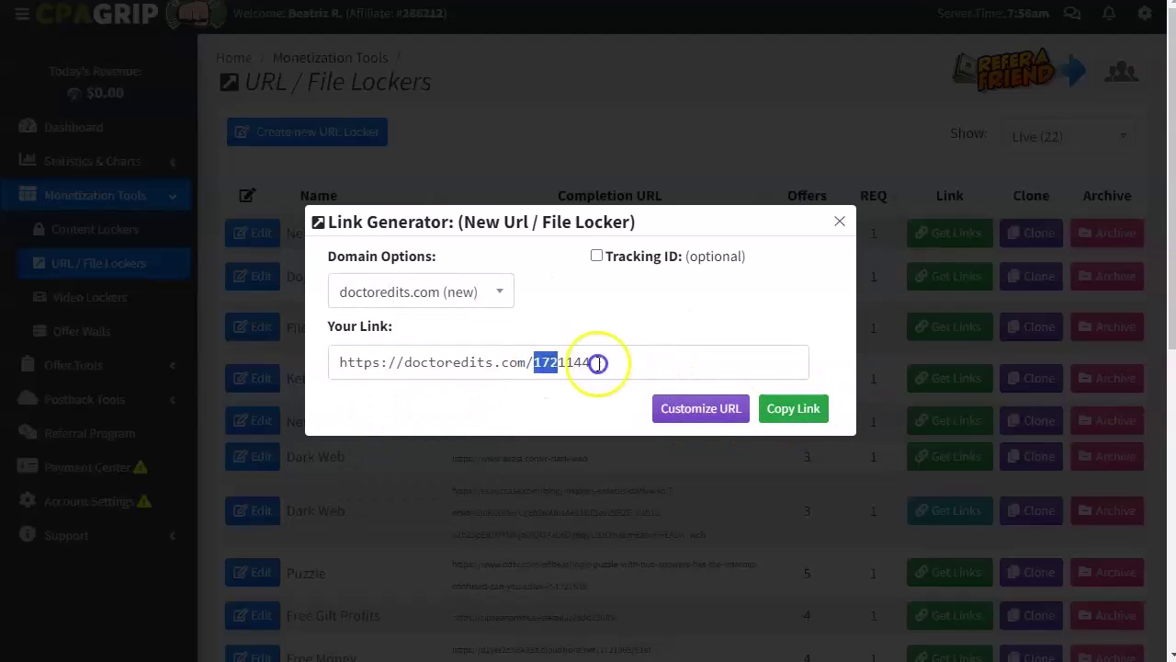
Customize the locker link so that its ending is "moneywithyoutube"
left_click(702, 408)
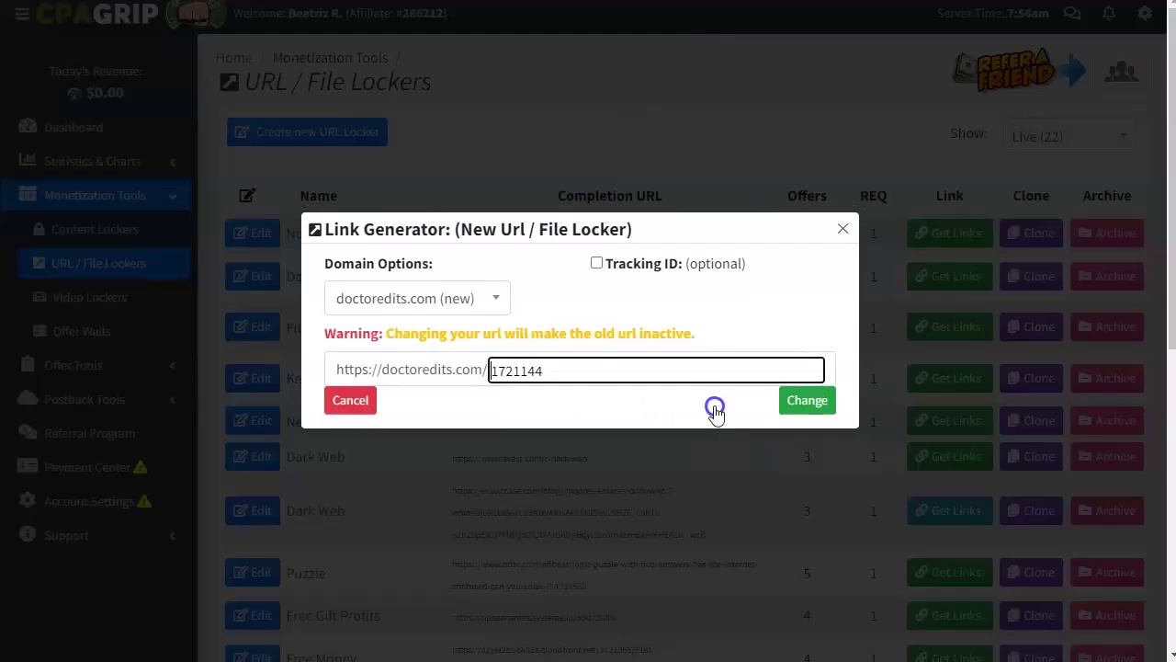
left_click_drag(581, 371, 490, 370)
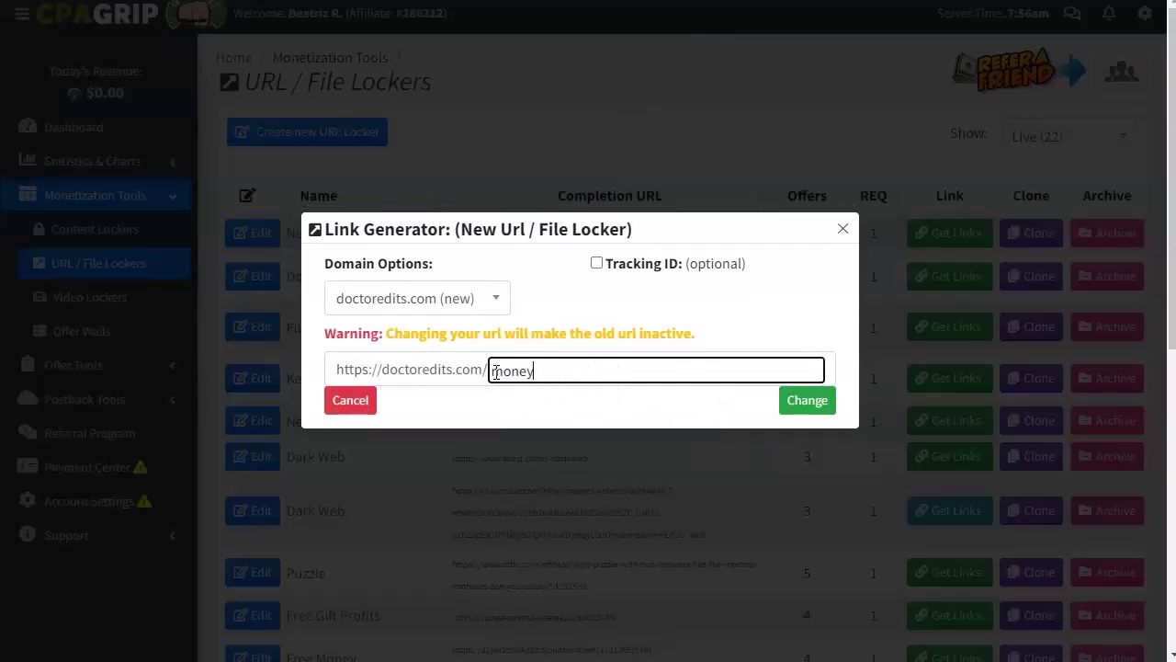
type("moneywithyoutube")
left_click(808, 401)
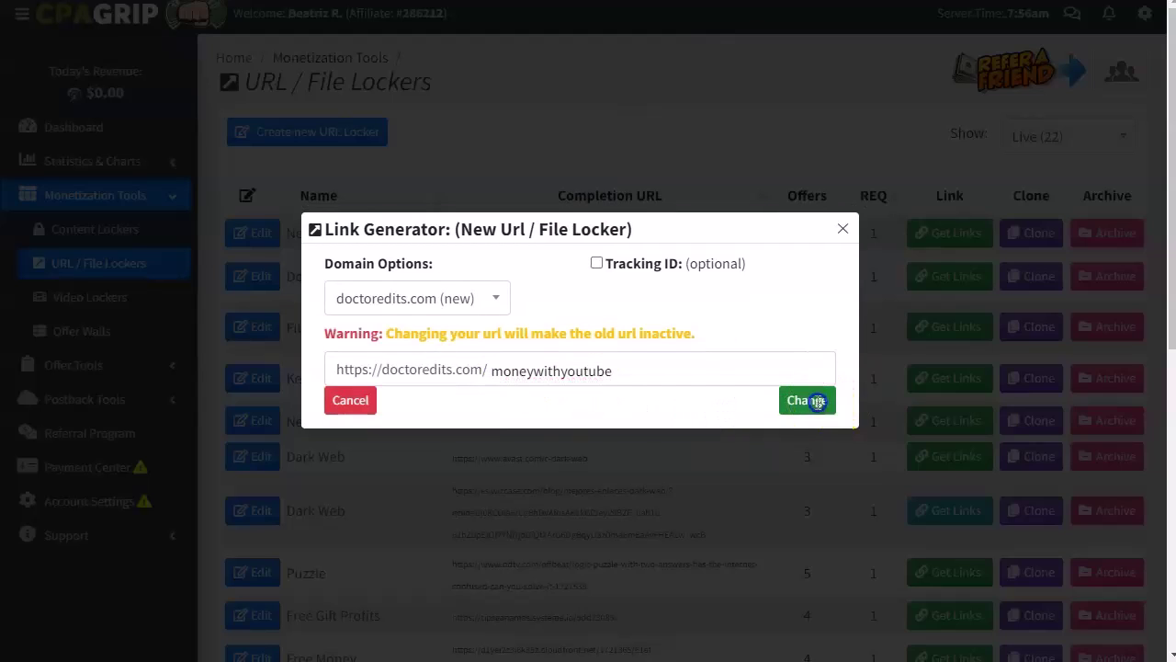
Copy the customized doctoredits.com/moneywithyoutube link and open the locker page it leads to
left_click(792, 415)
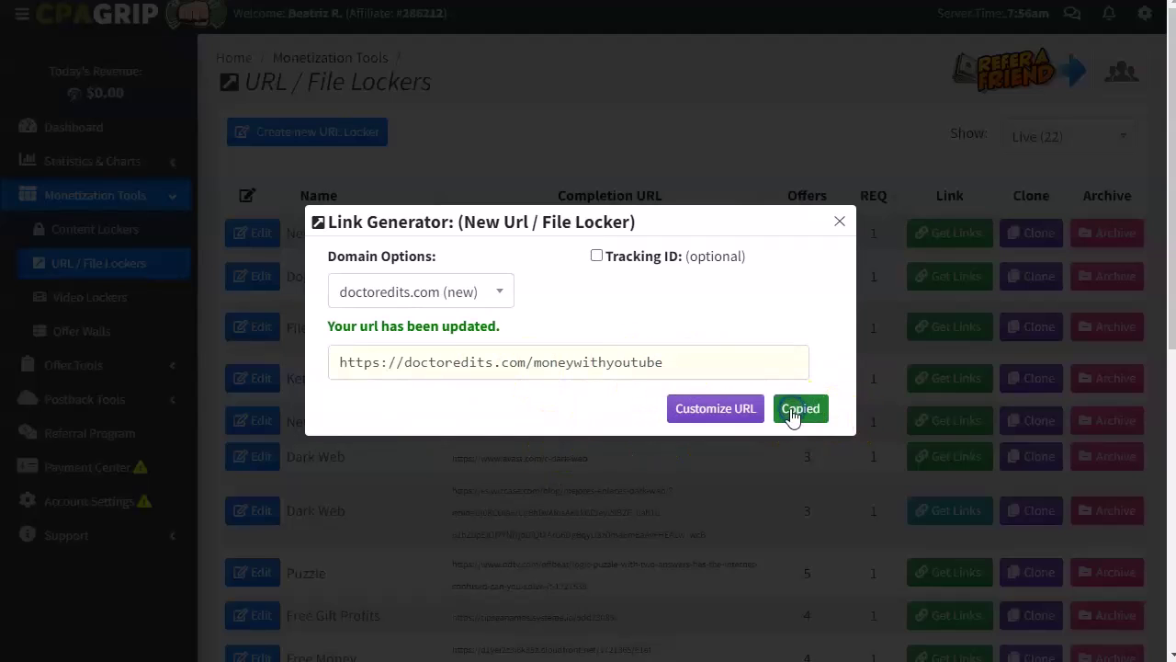
left_click(790, 414)
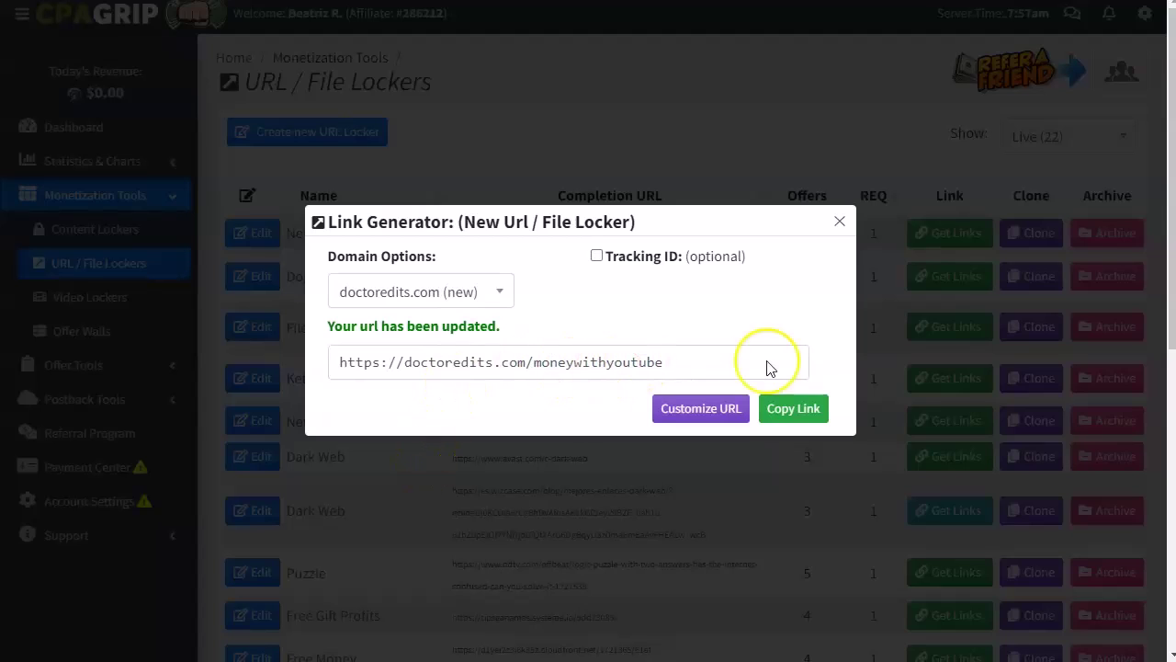
left_click(795, 411)
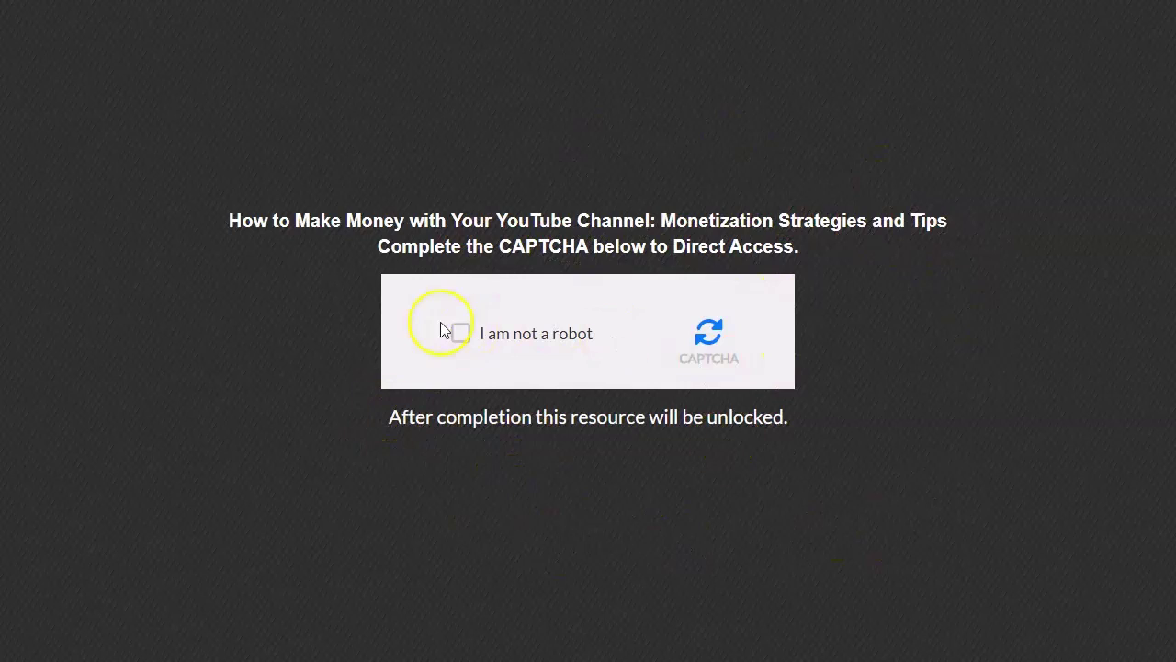
Tick "I am not a robot" on the locker page and review the course page down to its free download
left_click(467, 340)
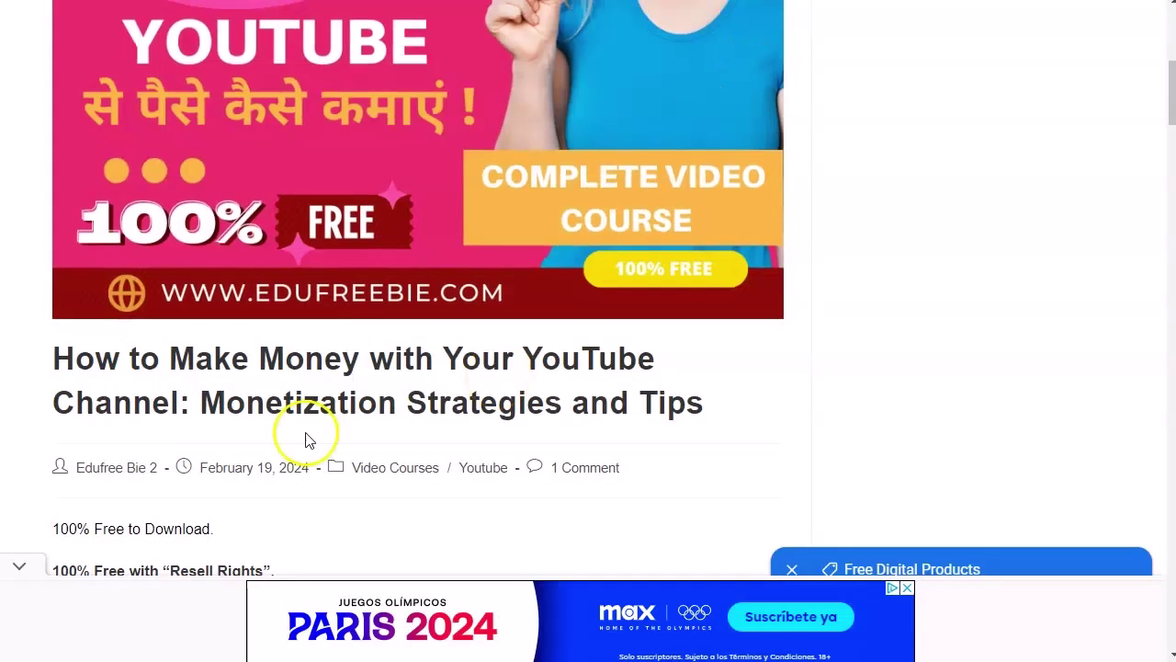
scroll(157, 381, "down", 3)
scroll(165, 383, "down", 2)
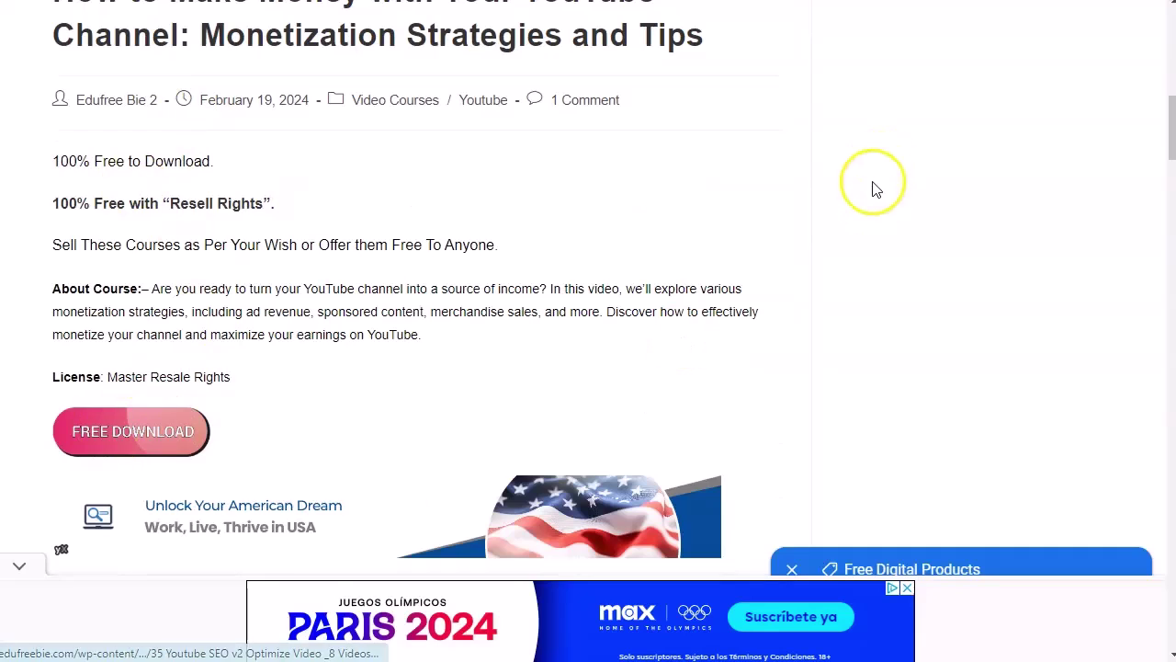
scroll(858, 211, "up", 6)
scroll(900, 215, "up", 4)
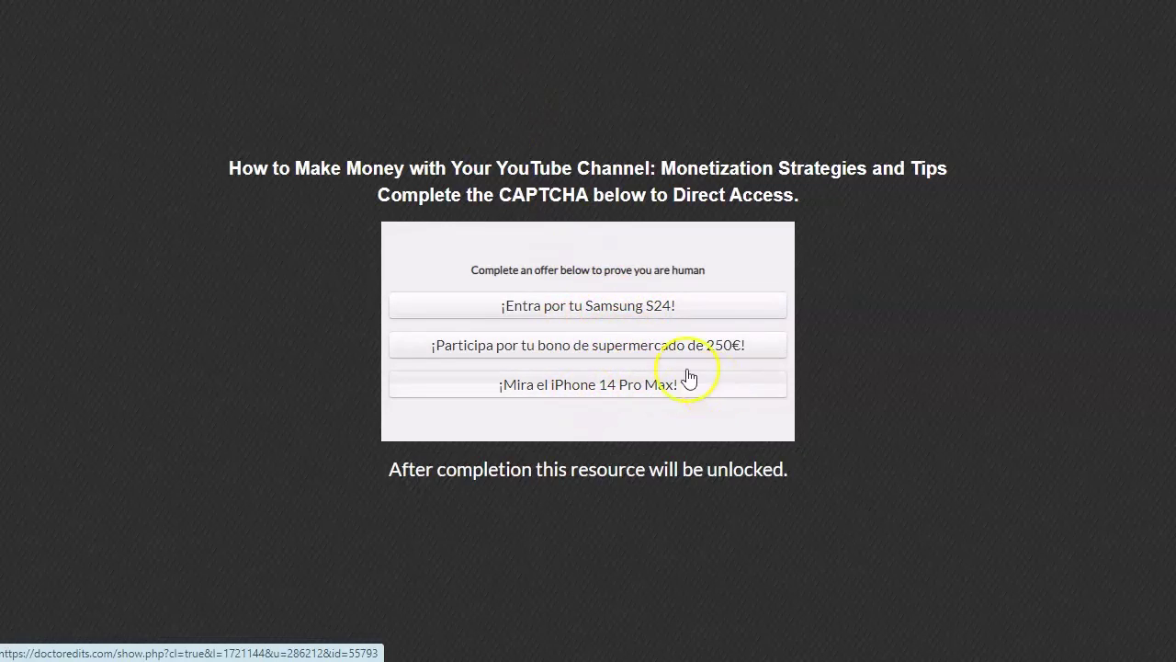
Preview the Samsung S24 offer from the locker, accepting all its cookies, and return to the locker's list of offers
left_click(571, 312)
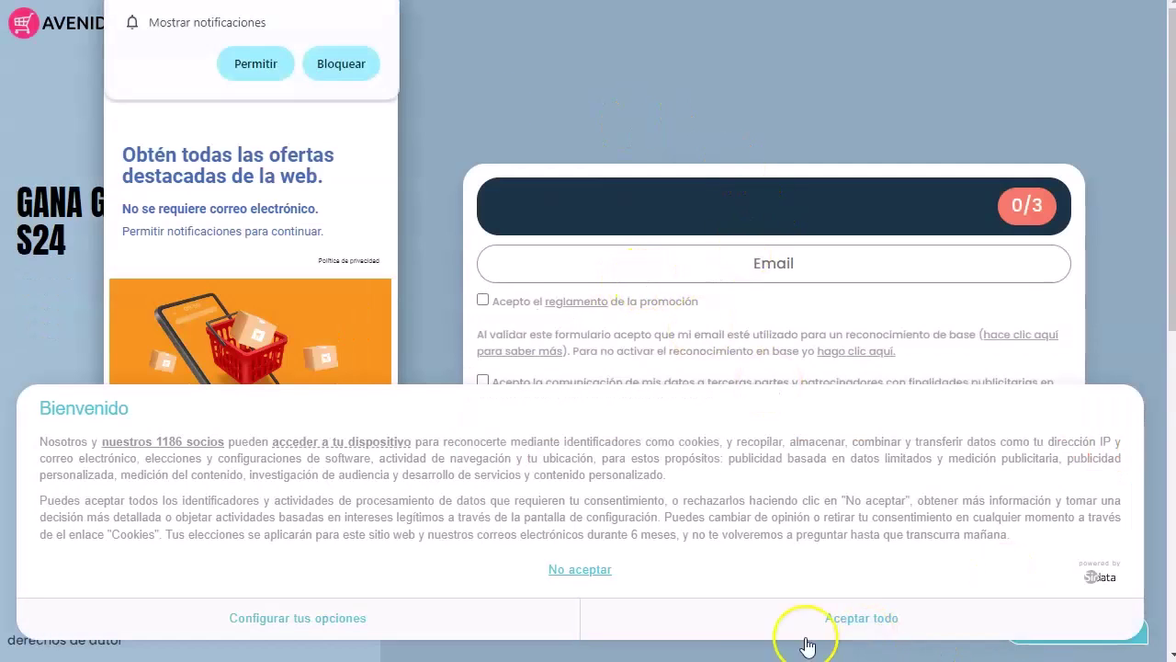
left_click(859, 634)
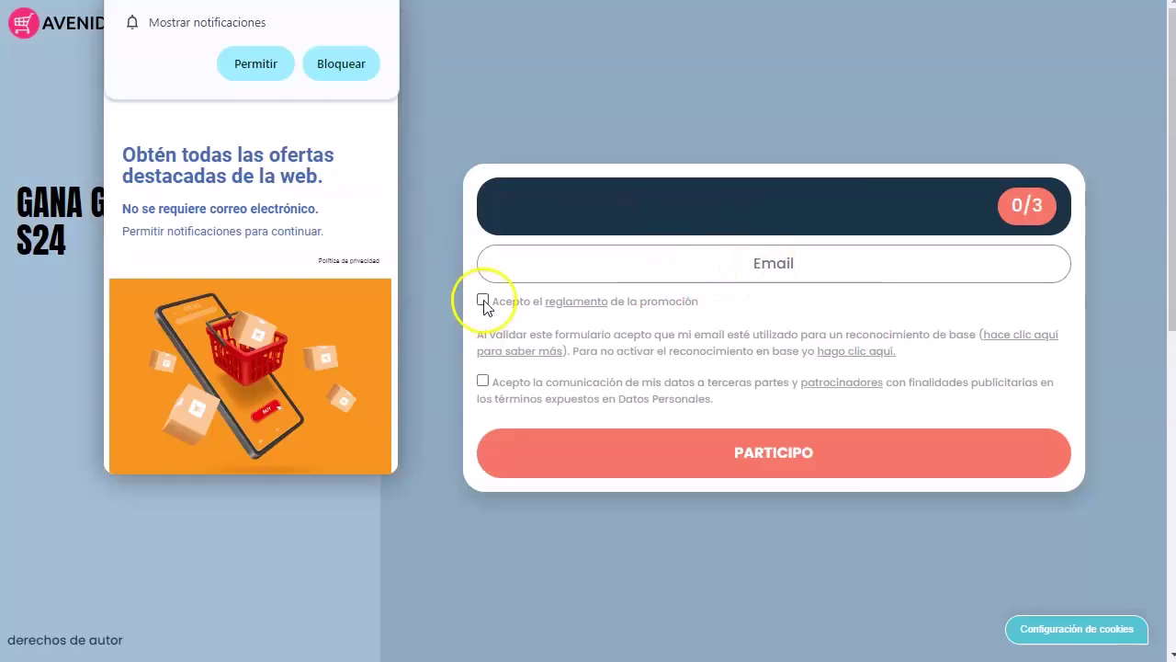
mouse_move(1039, 203)
left_mouse_down()
mouse_move(1014, 204)
mouse_move(1037, 206)
left_mouse_up()
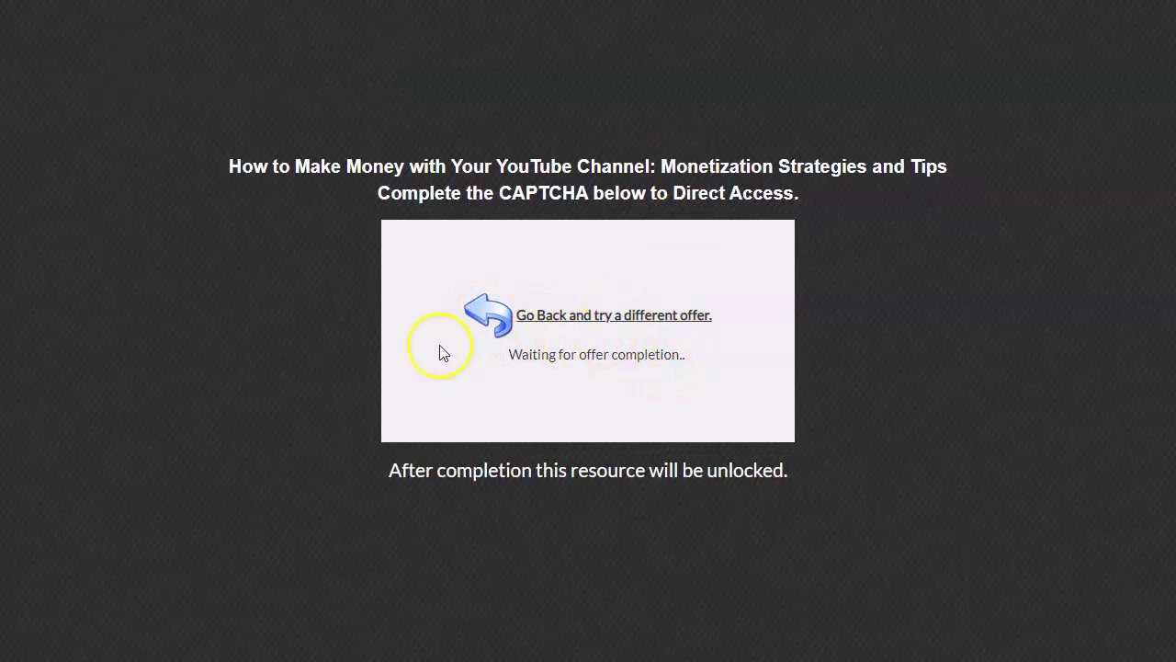
left_click(490, 322)
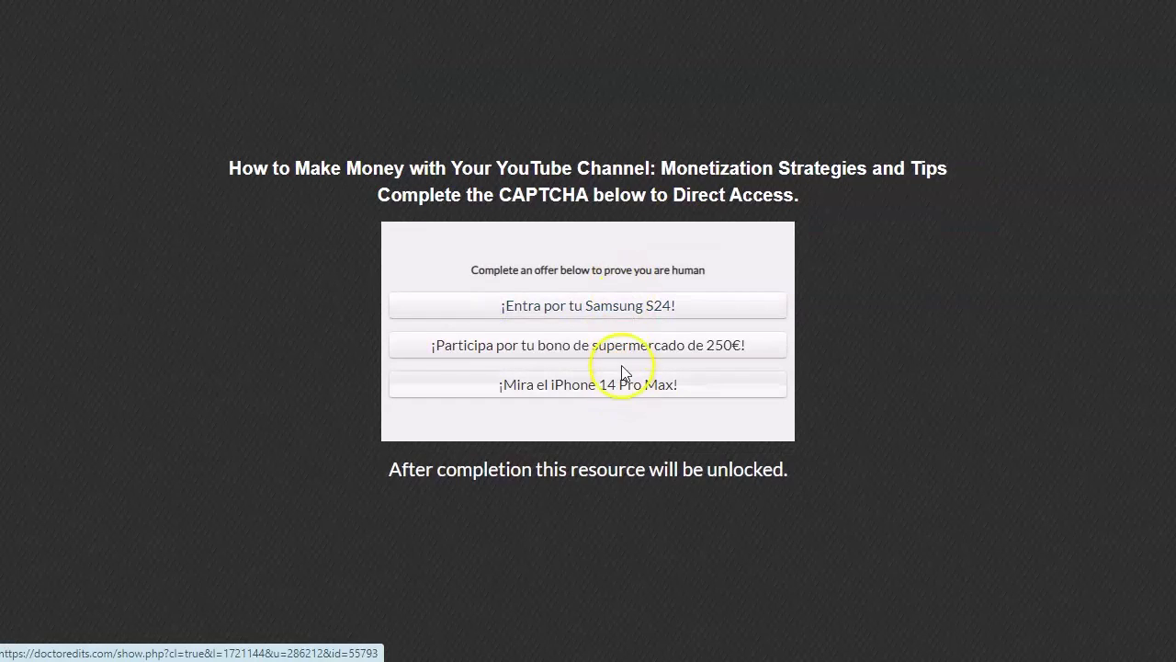